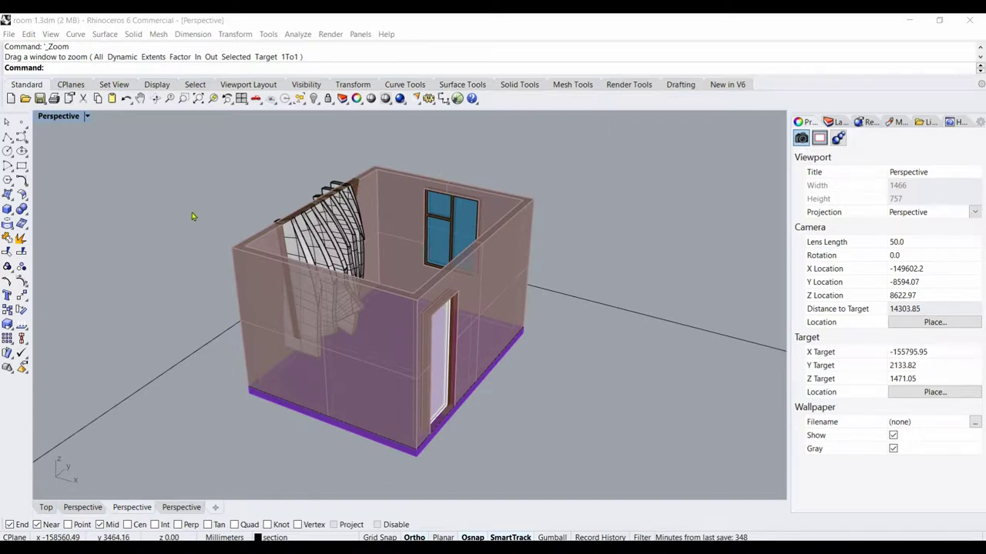
Reveal the Add Clipping Plane option in the Standard toolbar's display-mode flyout.
click(388, 103)
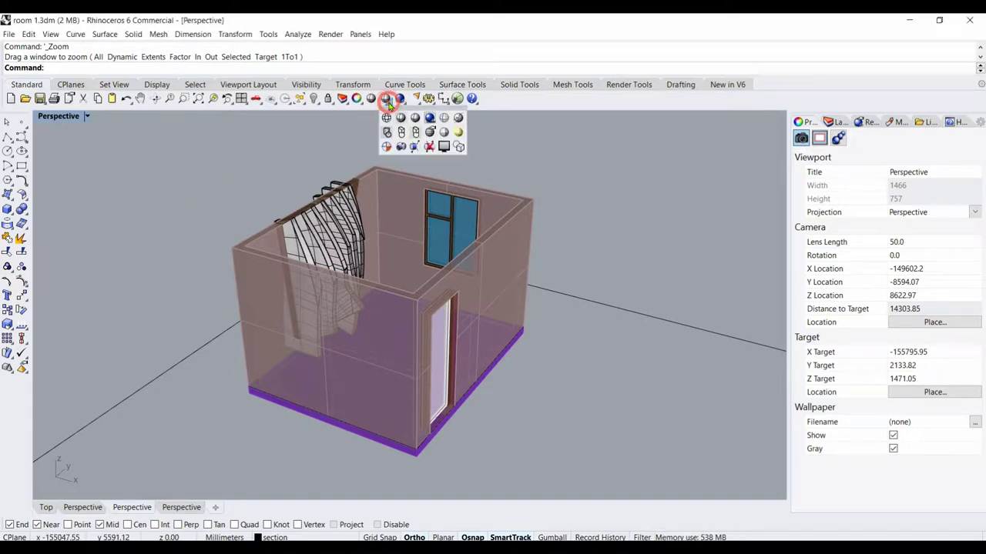
Add a 3-point clipping plane across the room's top wall corners and select it.
click(414, 147)
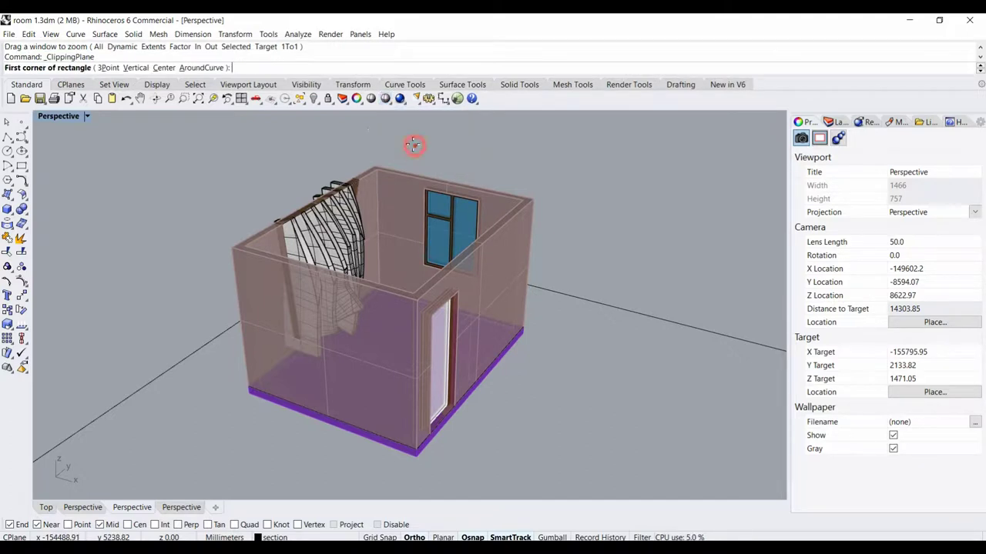
click(108, 69)
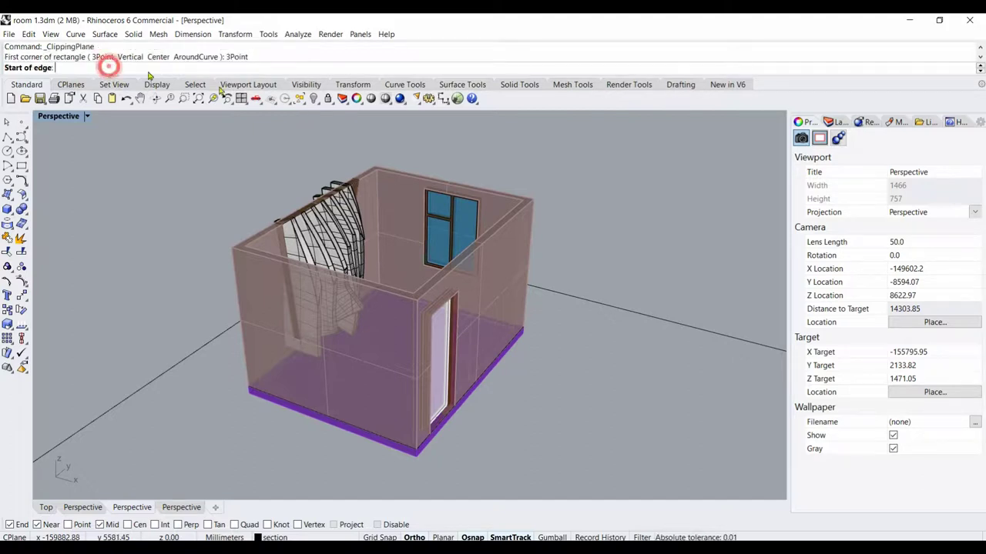
click(373, 164)
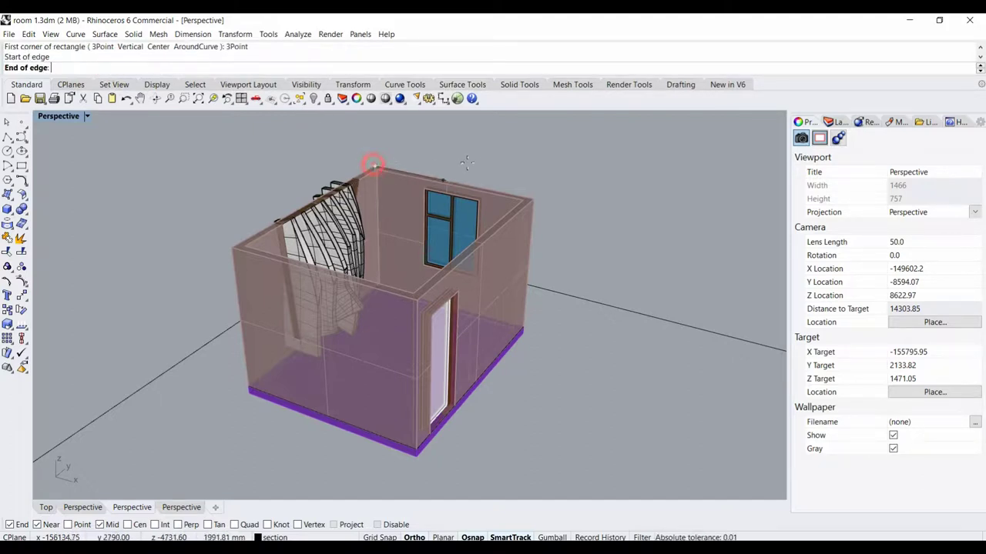
click(531, 197)
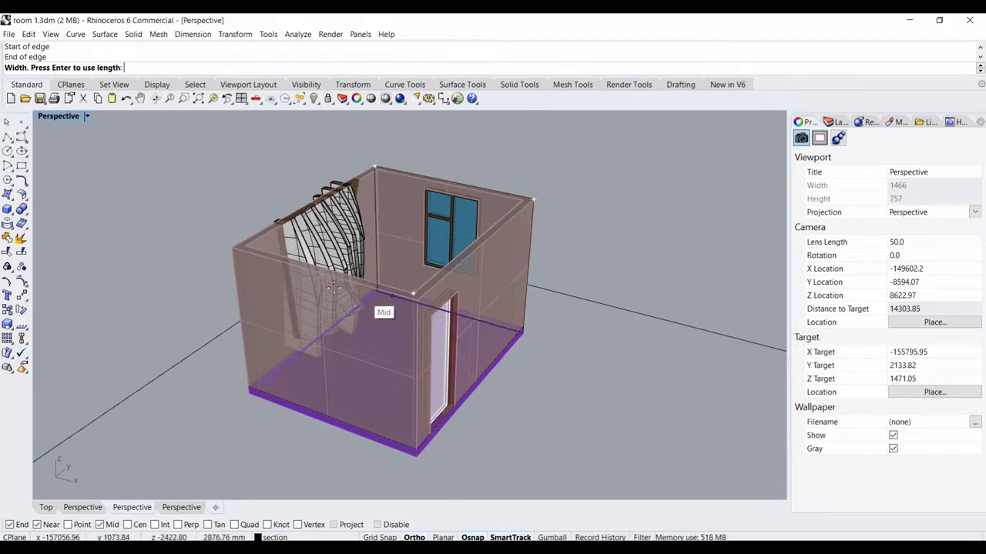
click(228, 248)
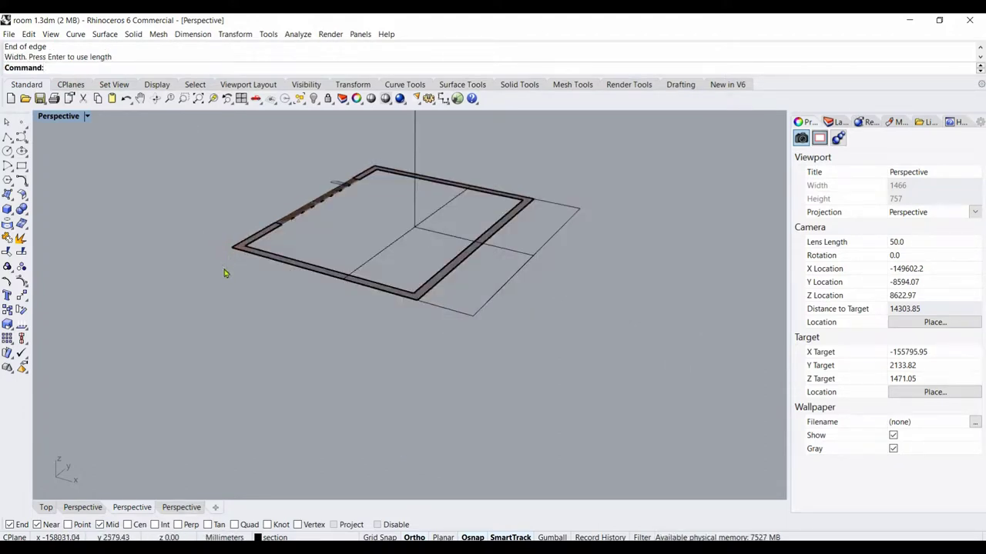
click(424, 235)
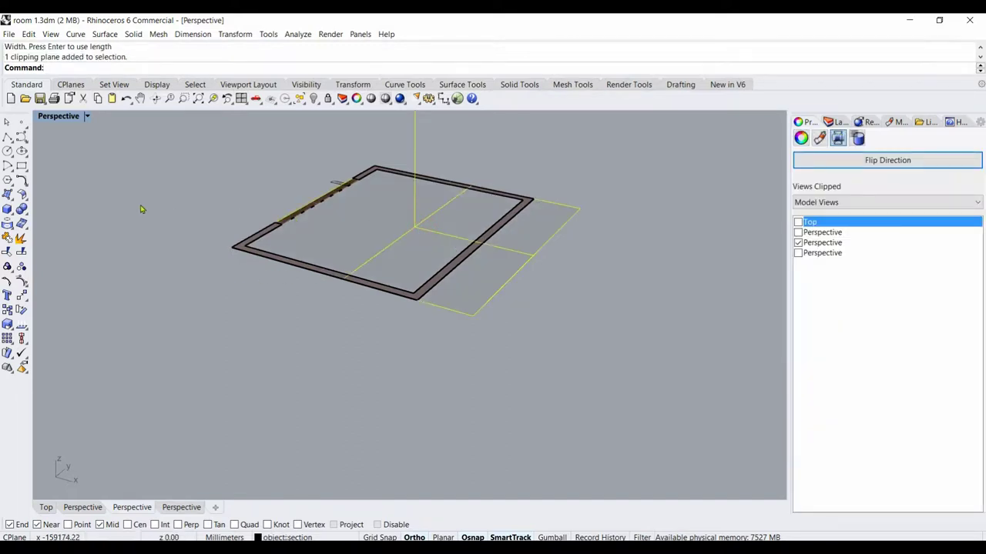
Move the clipping plane up, then back down to wall height.
click(21, 297)
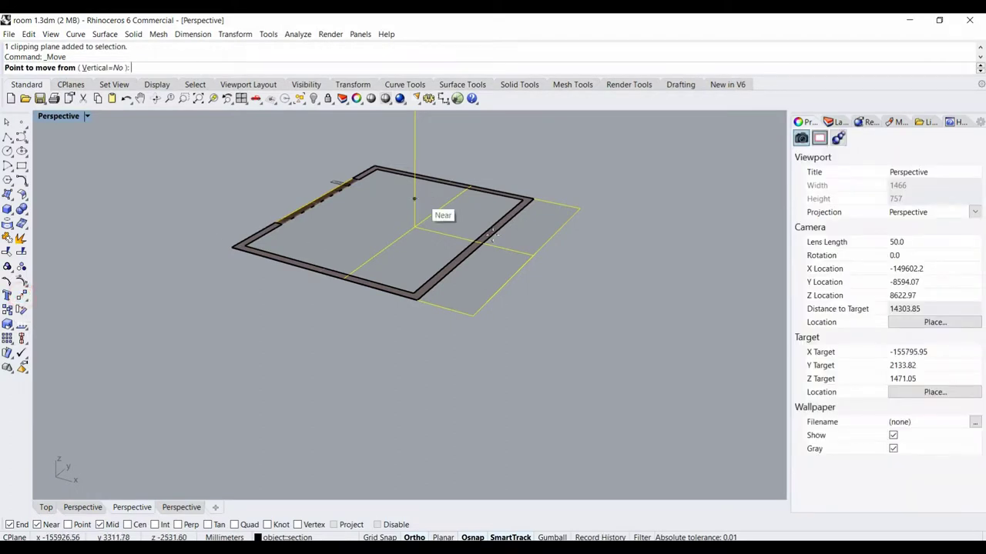
click(535, 255)
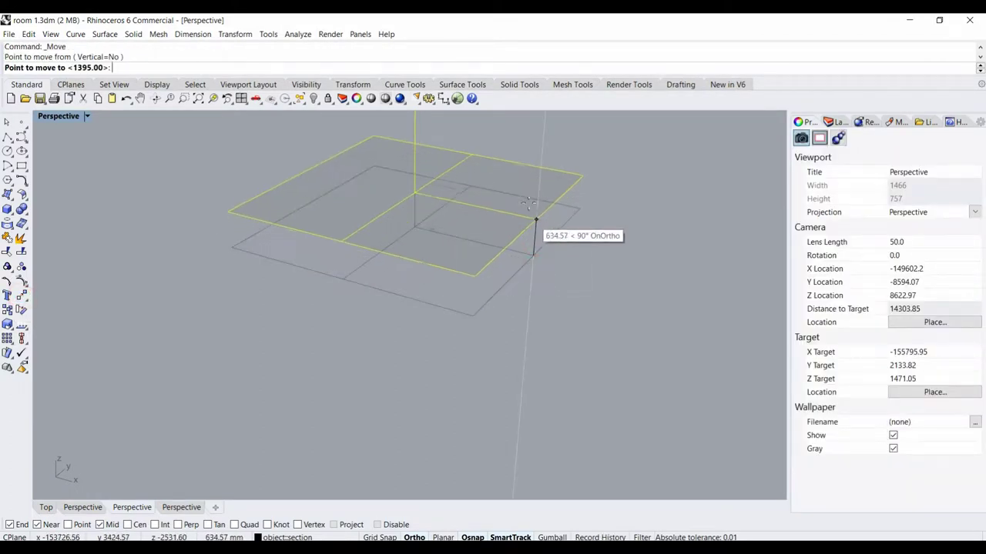
click(528, 198)
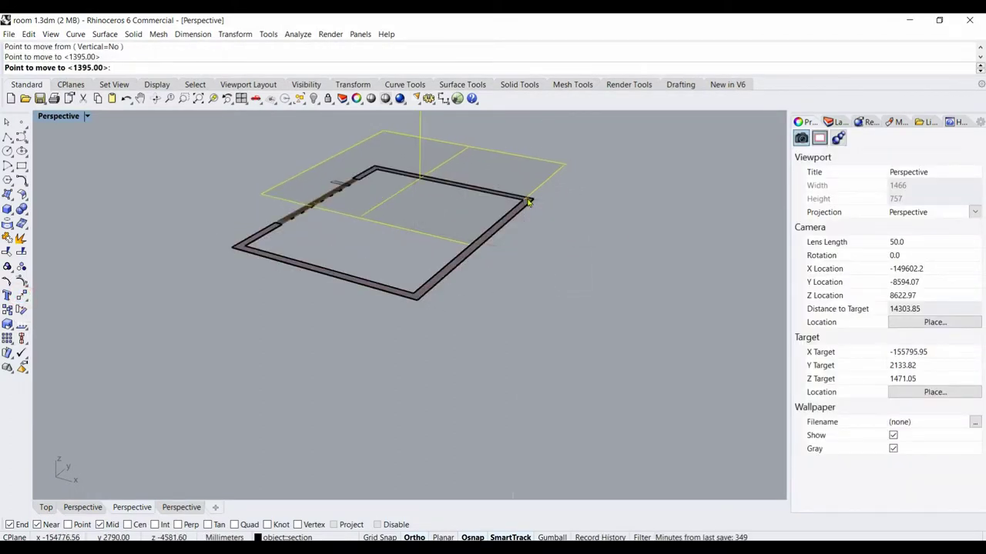
click(21, 297)
click(561, 163)
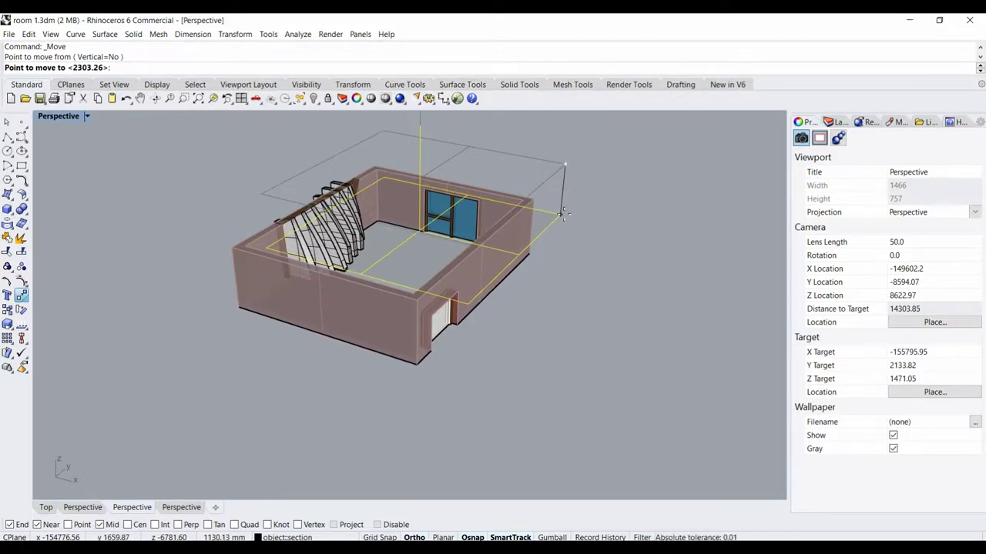
click(565, 216)
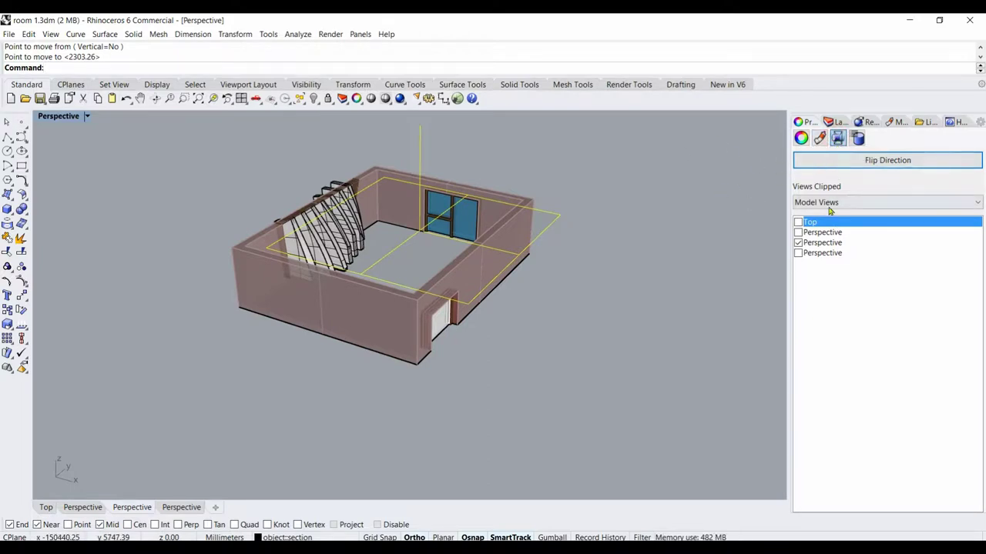
Flip the clipping plane's direction so the room below shows in section.
click(866, 161)
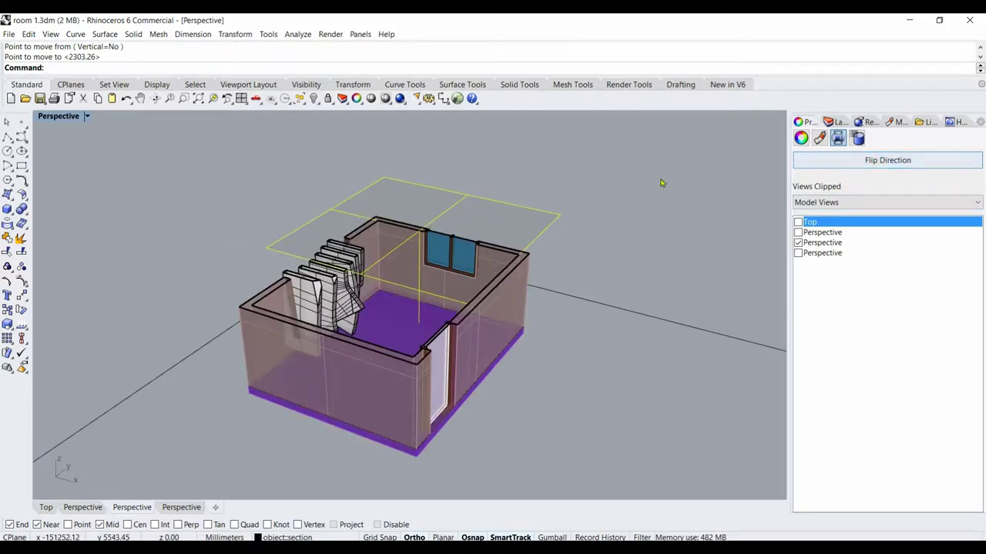
mouse_move(575, 211)
mouse_down()
mouse_move(623, 262)
mouse_move(593, 258)
mouse_move(638, 295)
mouse_move(593, 229)
mouse_move(603, 255)
mouse_move(571, 218)
mouse_up()
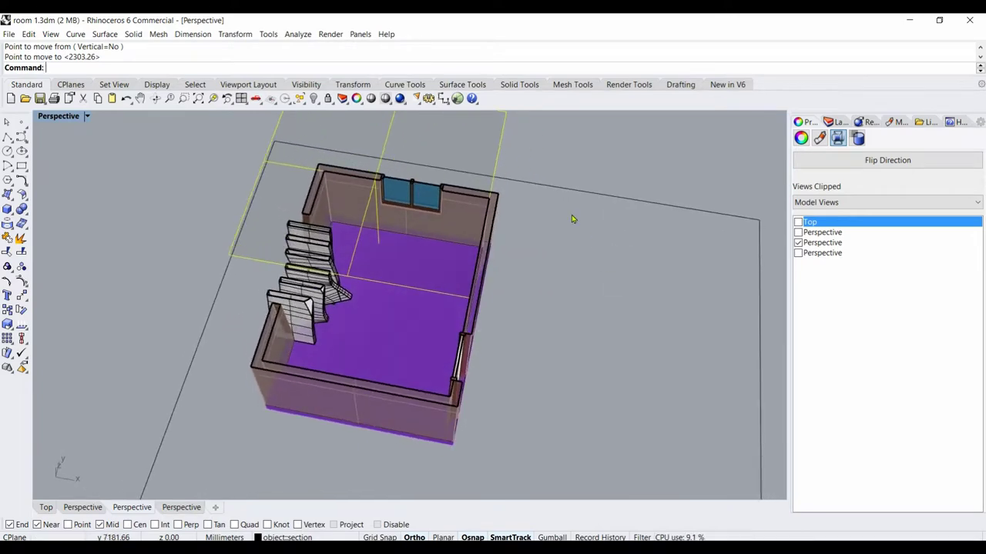
click(258, 100)
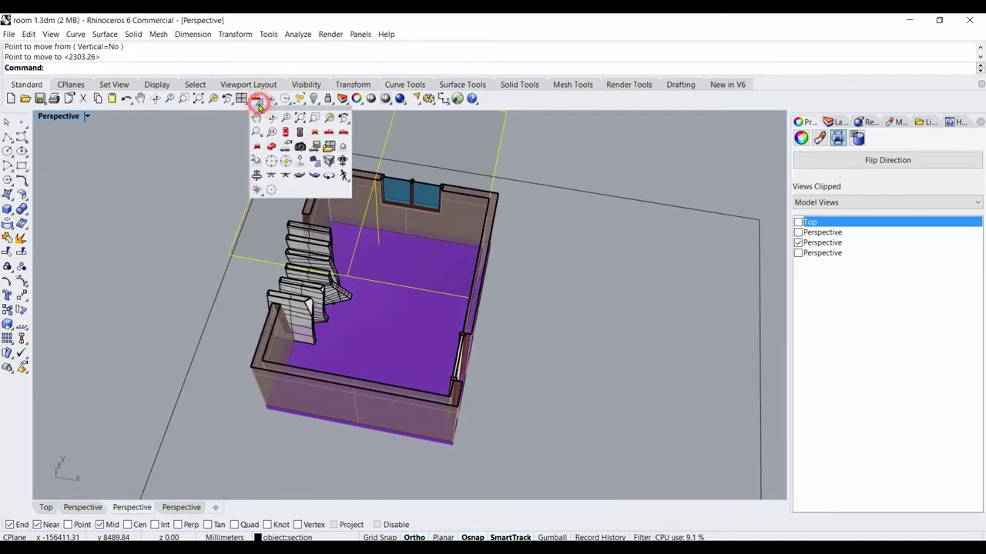
Switch the viewport to Top view and window-select all the room's objects.
click(285, 134)
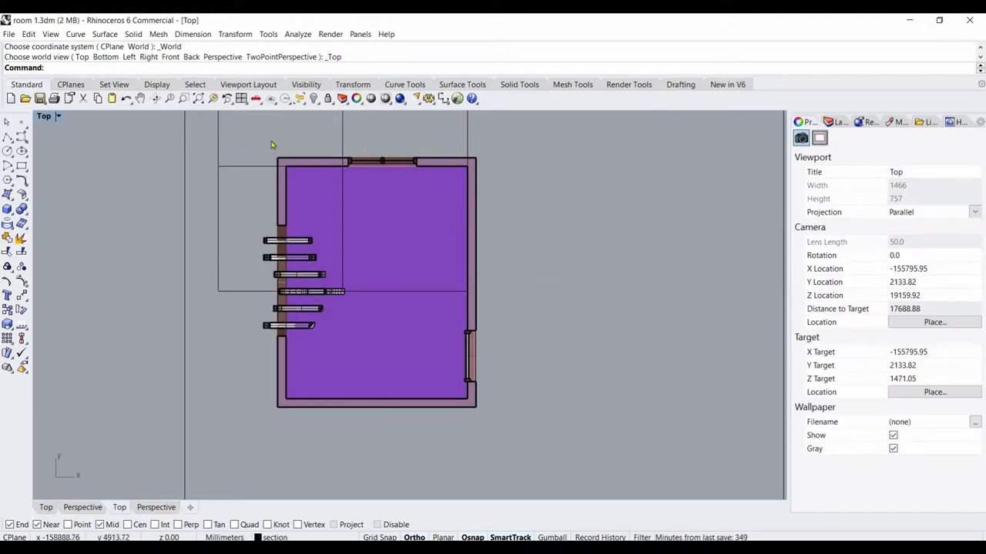
drag(251, 133, 521, 438)
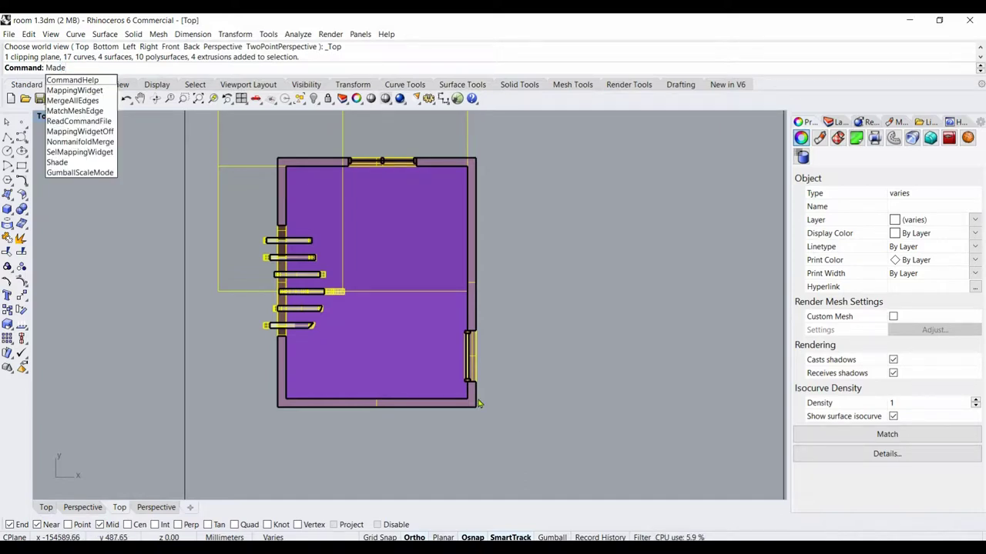
Run Make2D with View set to Top to create the room's 2D line drawing.
key(BackSpace)
key(BackSpace)
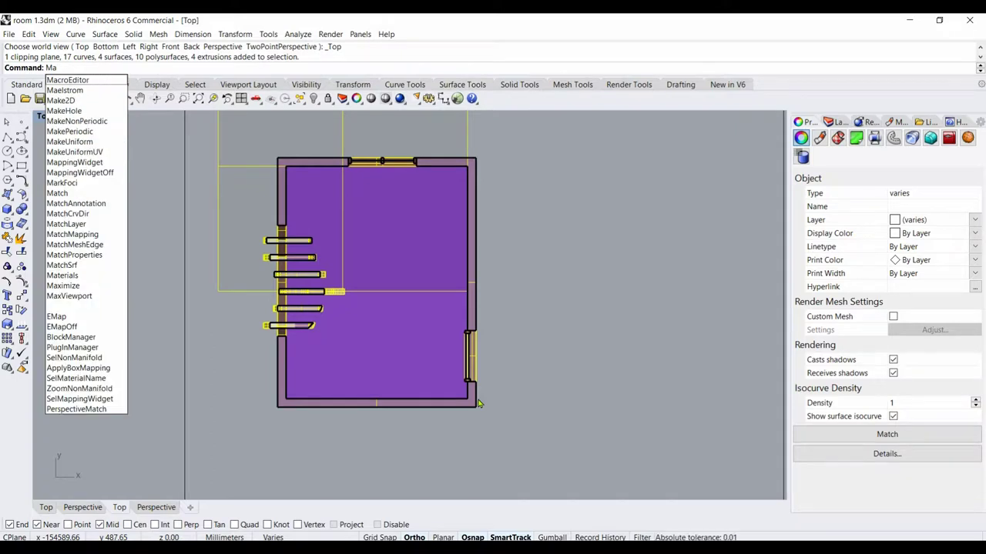
text(j)
key(BackSpace)
text(ke)
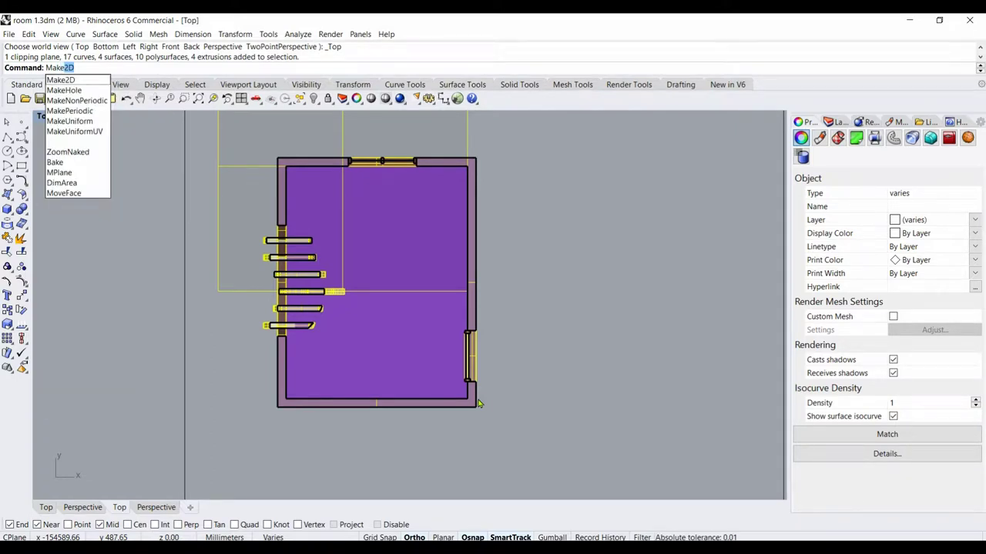
key(Return)
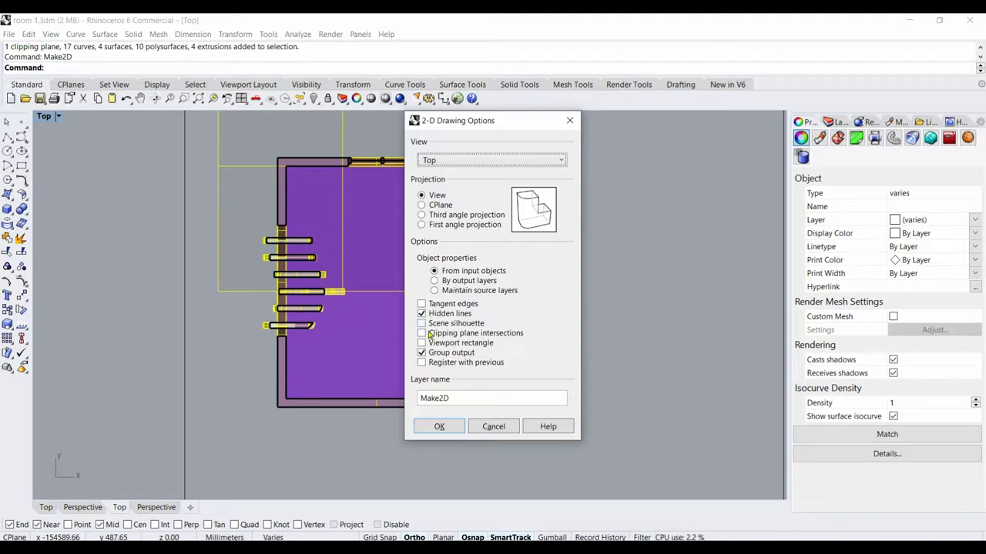
click(440, 426)
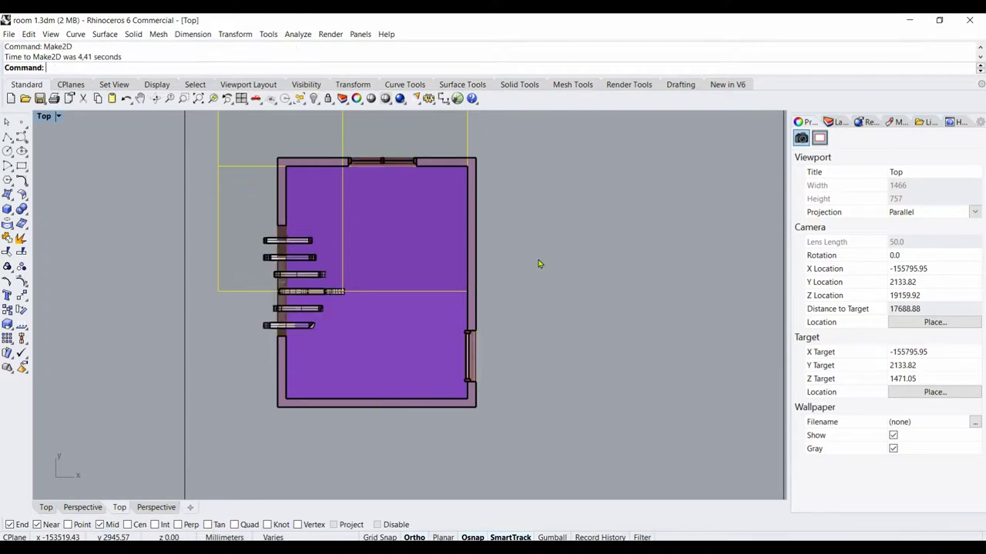
Move the Make2D plan curves to a clear spot further right.
scroll(513, 258, down, 5)
scroll(513, 258, down, 10)
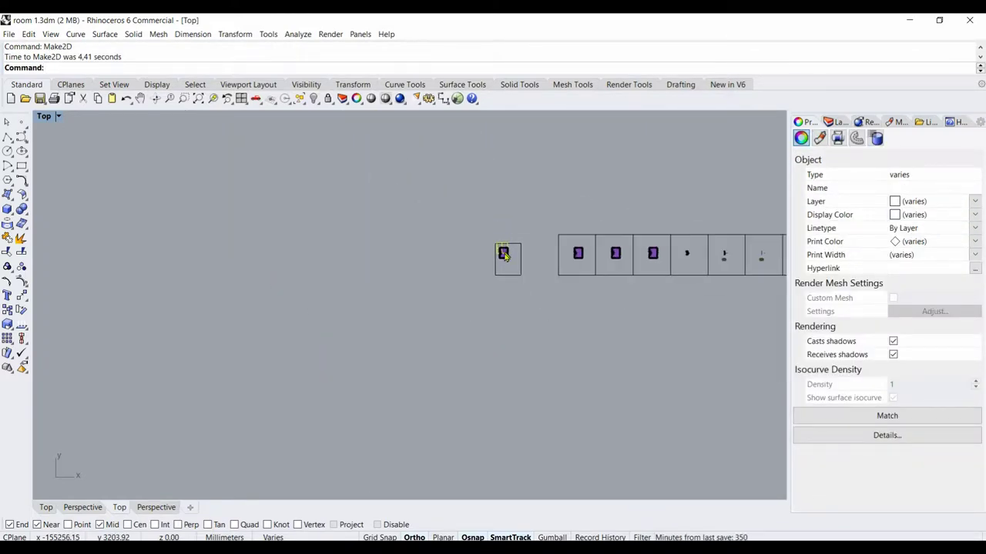
scroll(577, 257, up, 10)
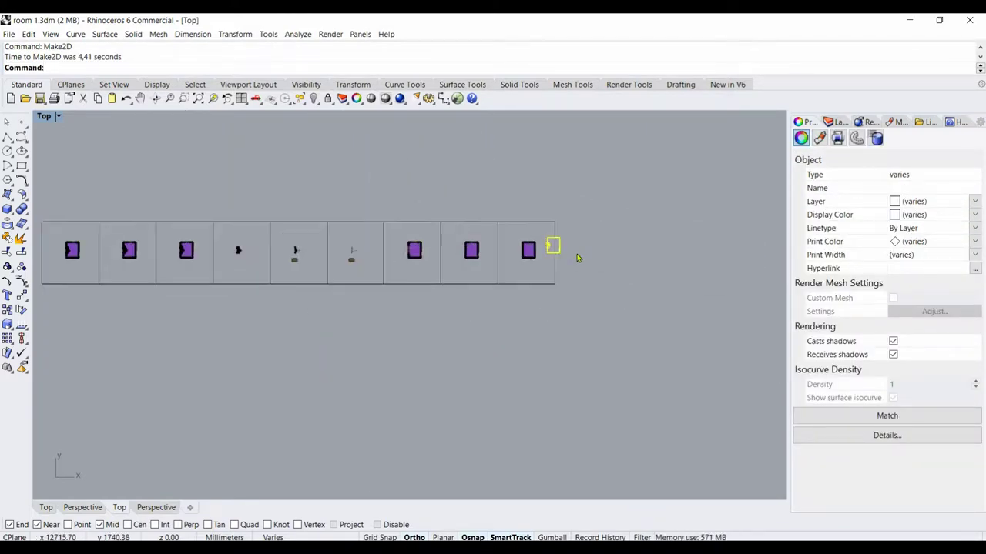
scroll(577, 257, up, 5)
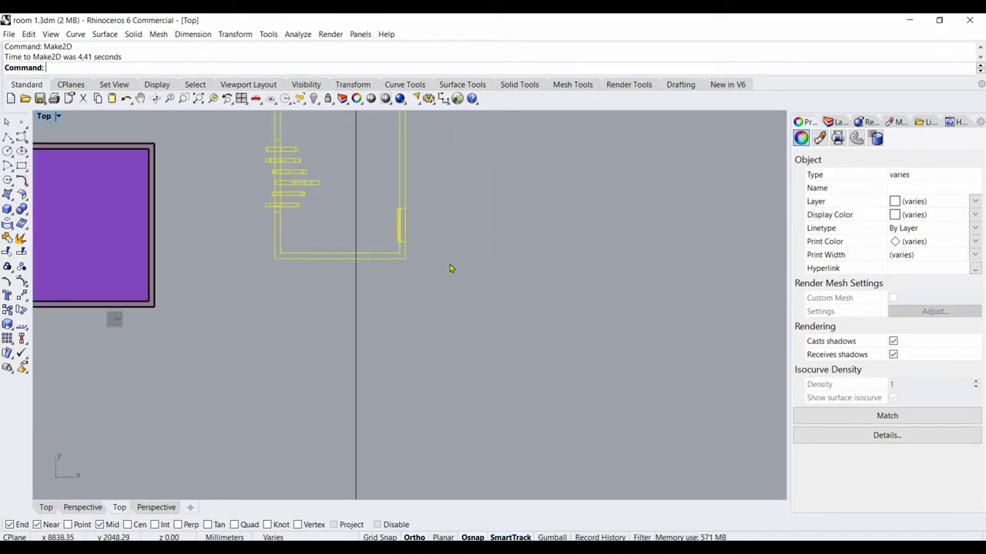
scroll(451, 268, down, 2)
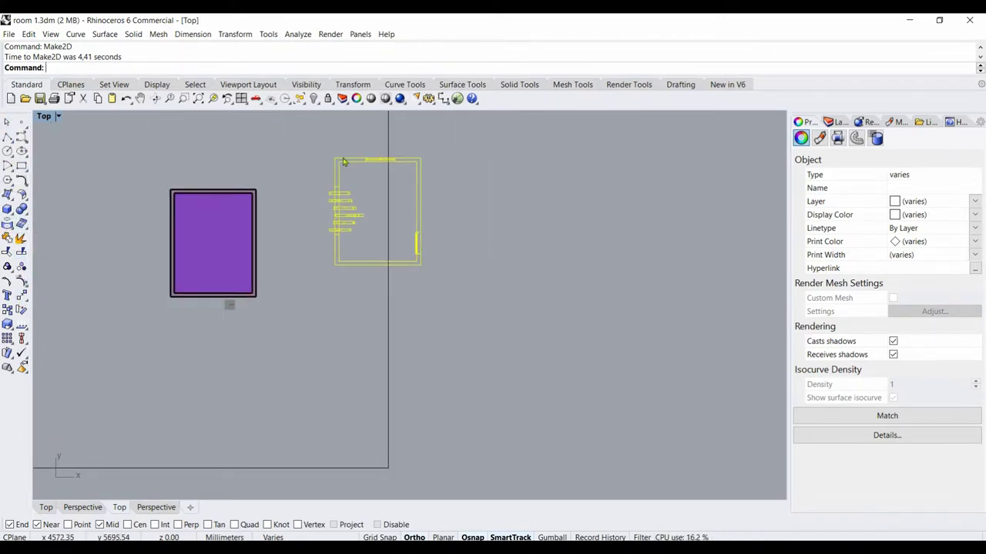
drag(315, 132, 451, 284)
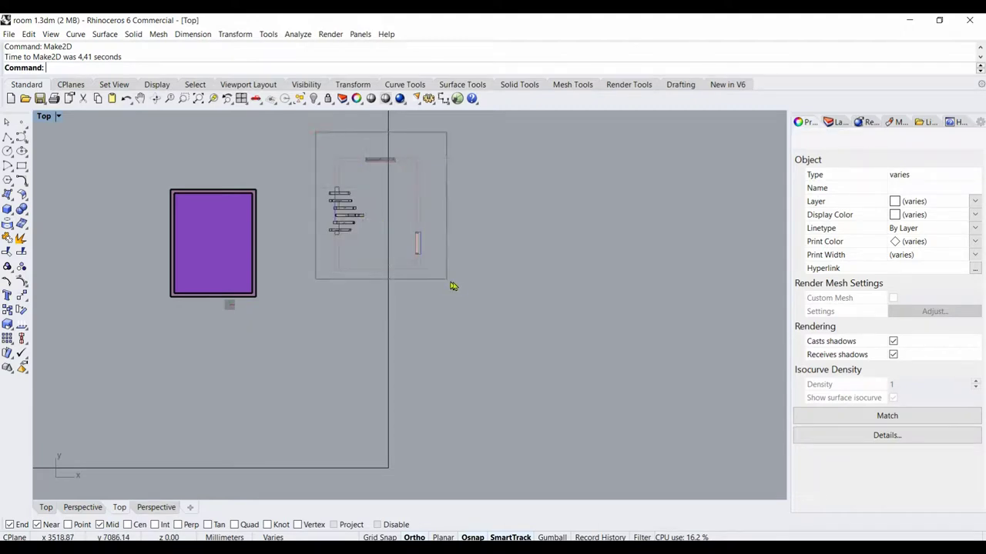
click(7, 296)
click(330, 291)
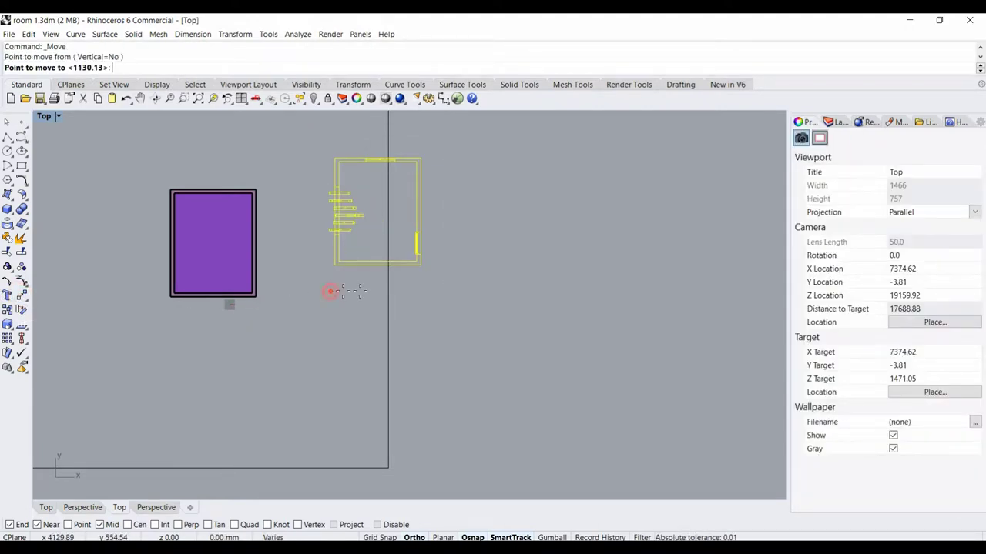
click(473, 291)
click(581, 334)
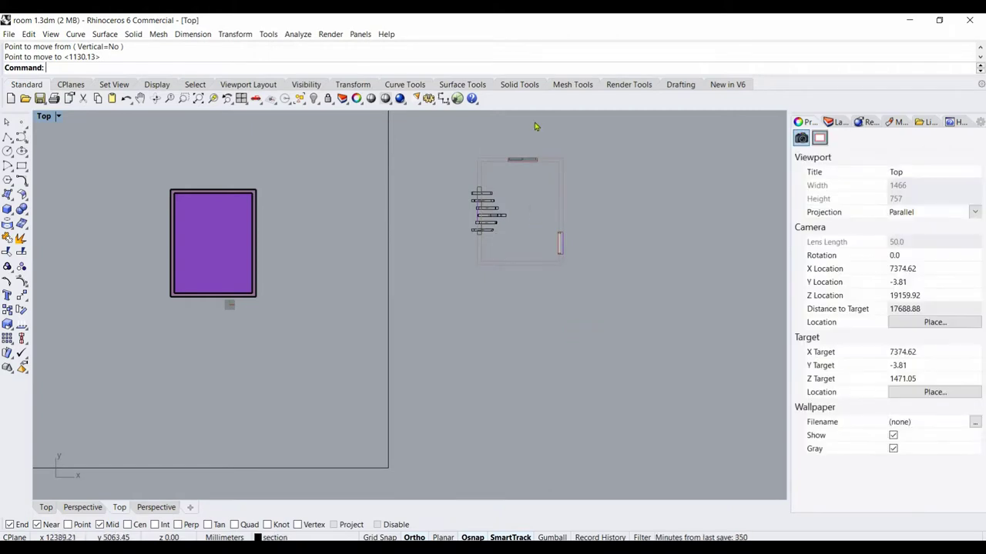
Delete the stray linear dimension from the drawing.
scroll(559, 158, up, 5)
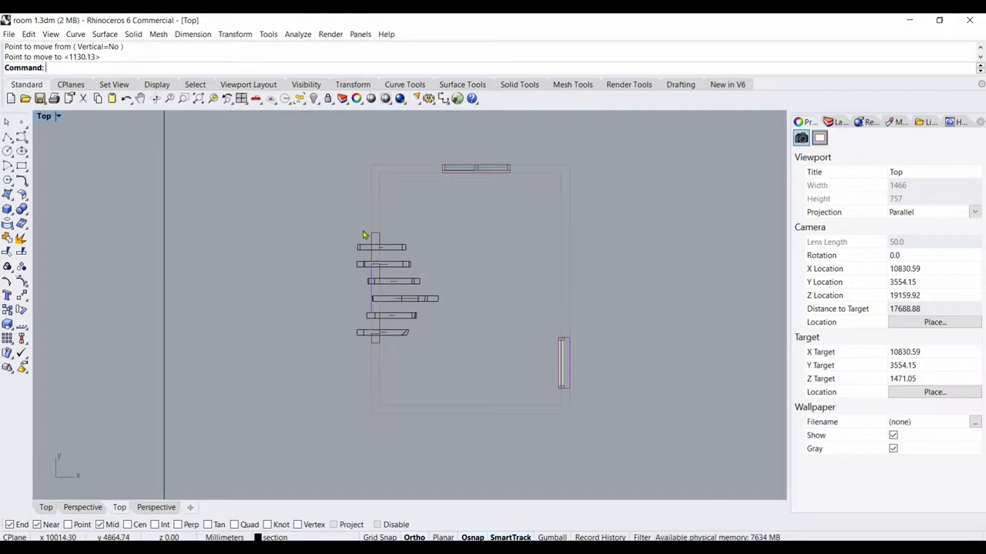
click(170, 165)
key(Delete)
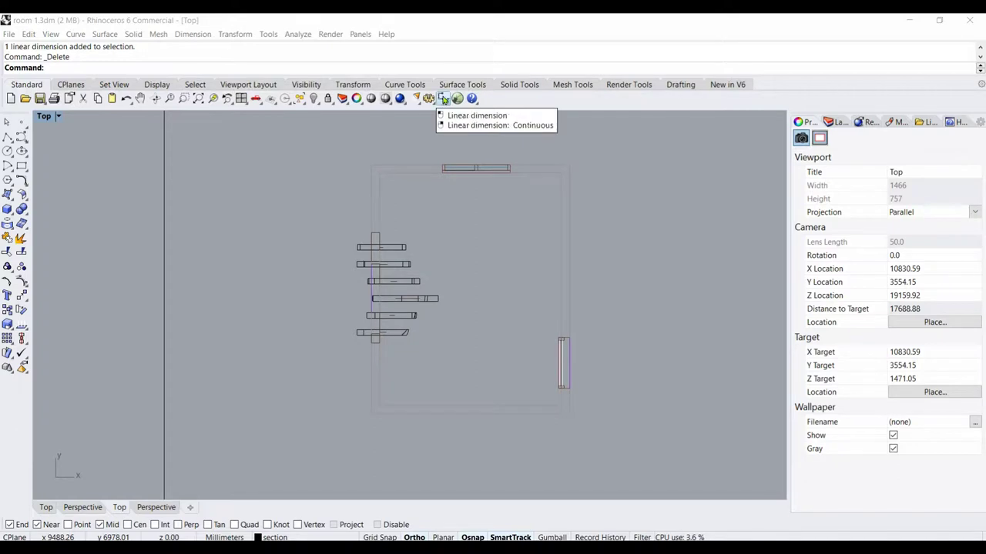
Dimension the top wall as a continued 1250, 1200, 1050 chain.
click(445, 99)
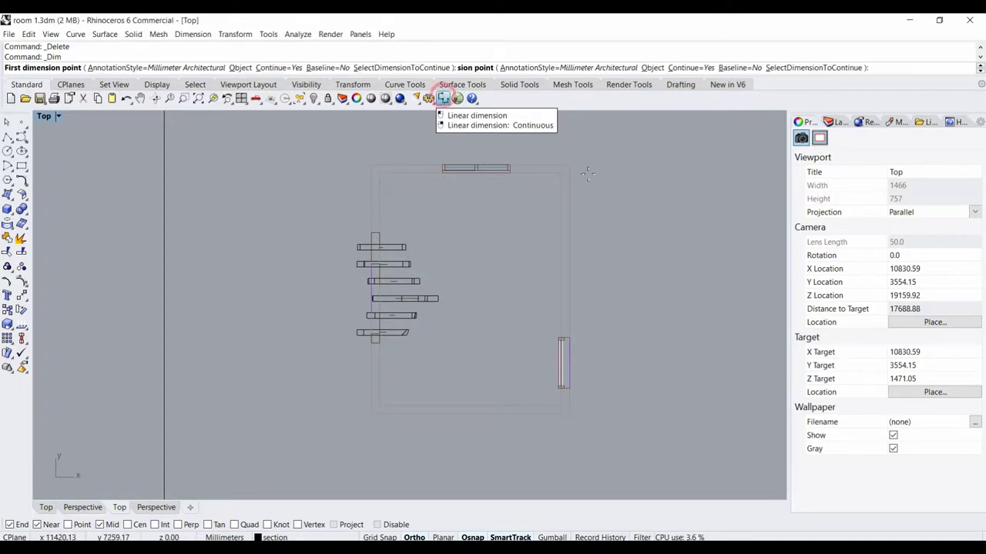
click(377, 164)
click(440, 166)
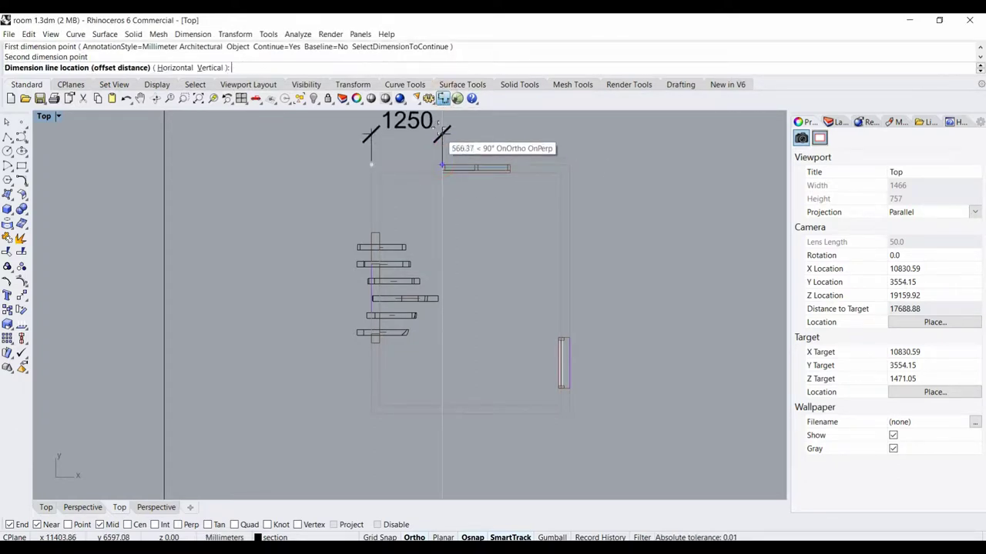
click(442, 129)
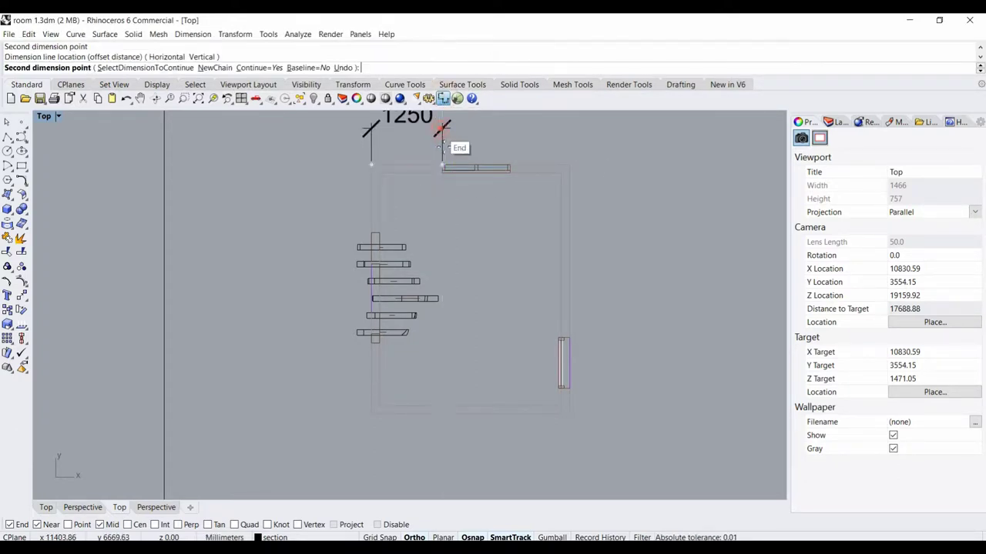
click(509, 166)
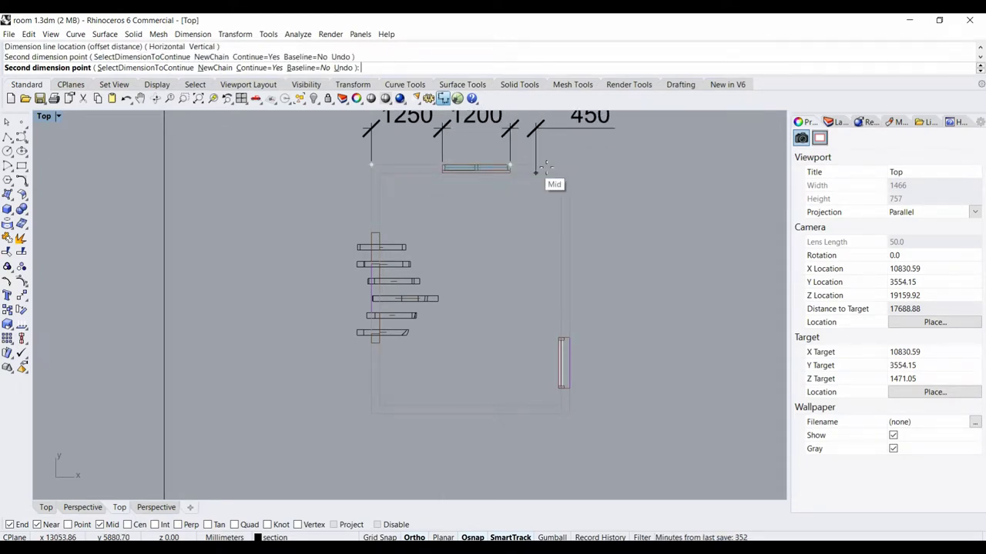
click(571, 168)
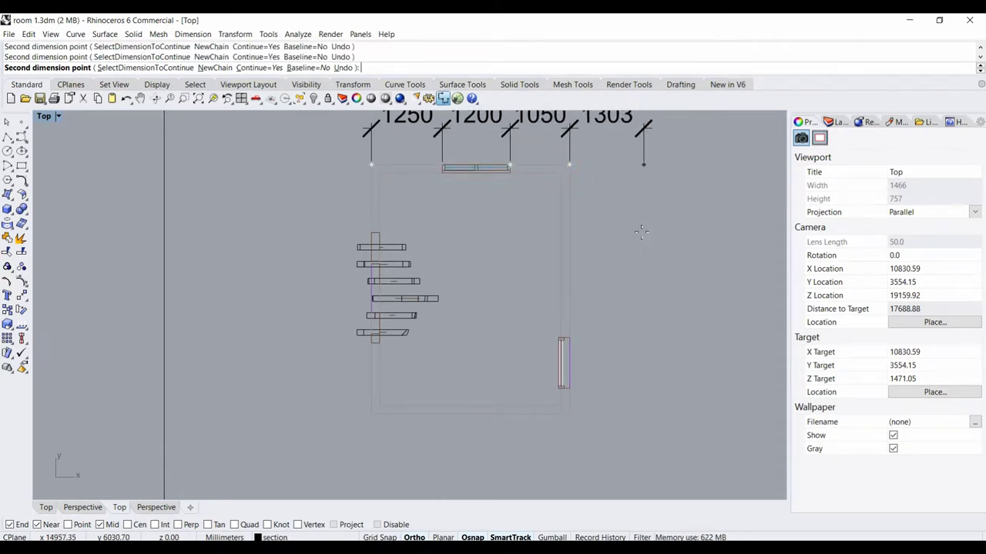
key(Return)
key(Left)
key(Up)
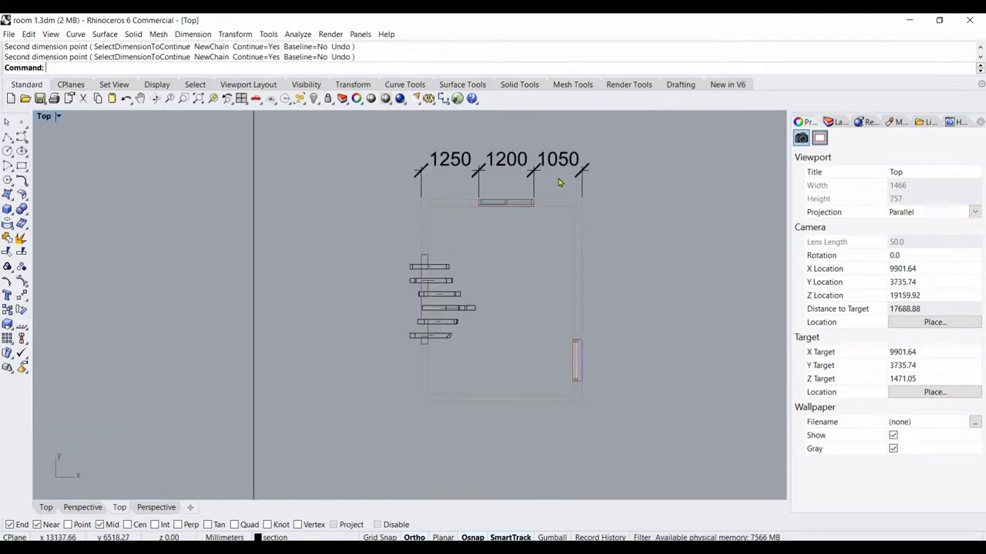
Dimension the right wall as a new vertical 3050, 900 chain.
key(Return)
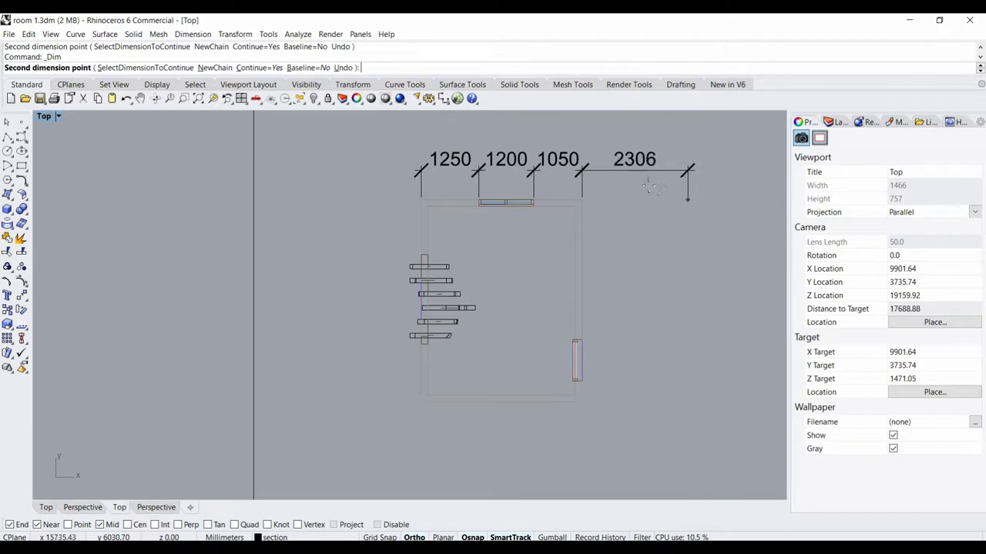
click(210, 69)
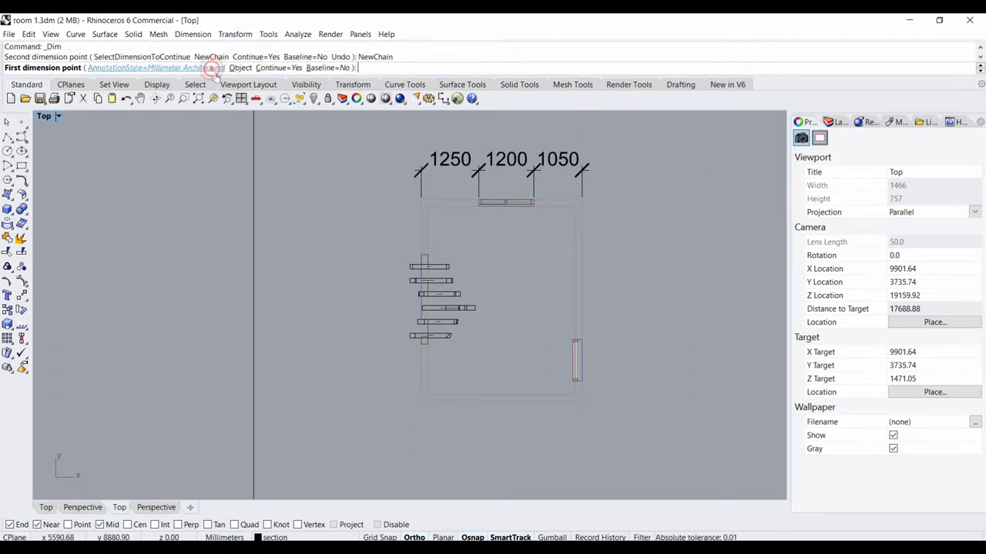
click(582, 200)
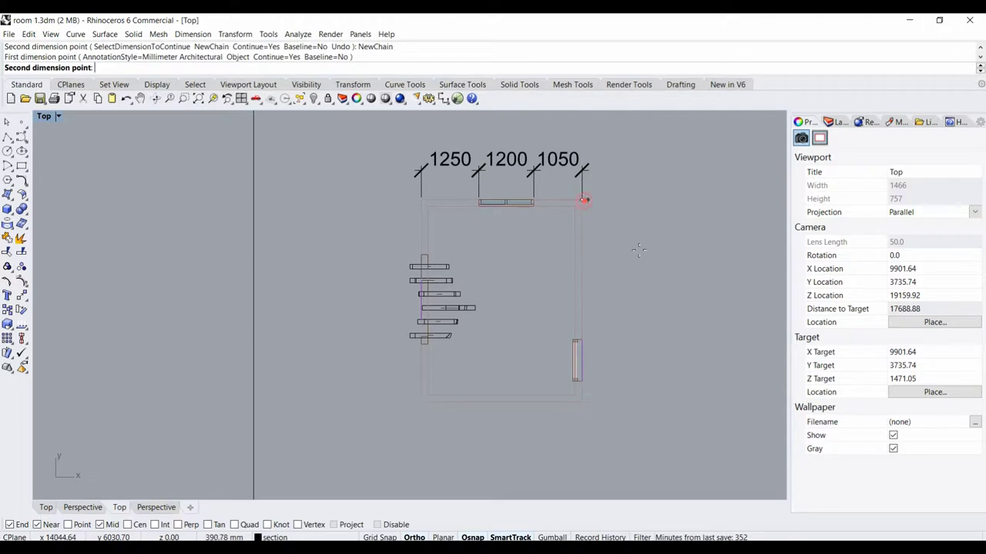
click(582, 339)
click(632, 340)
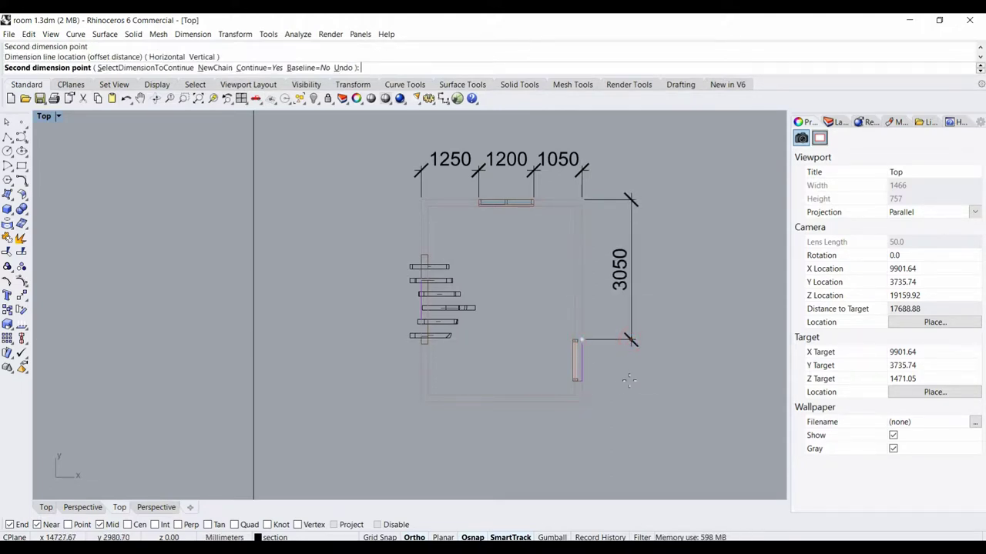
click(579, 380)
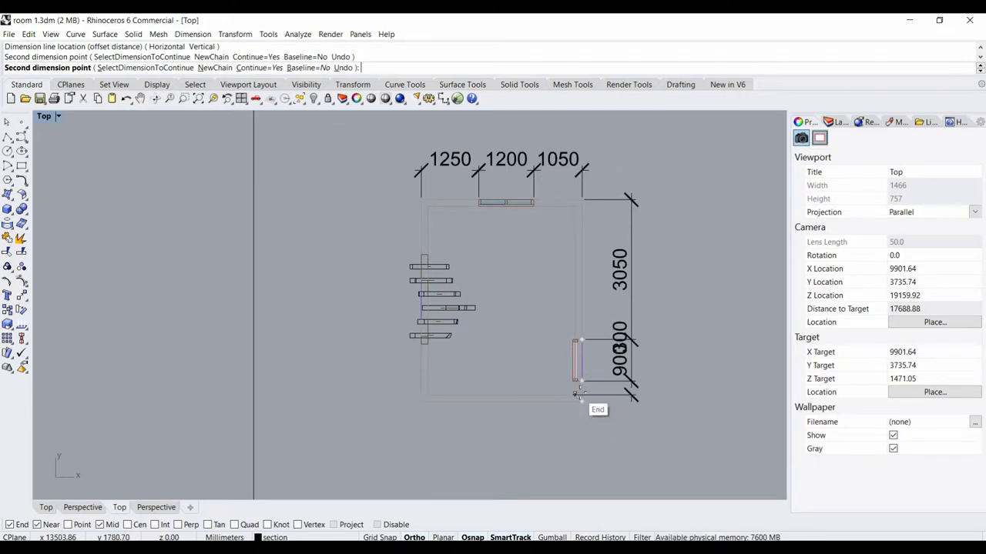
click(579, 399)
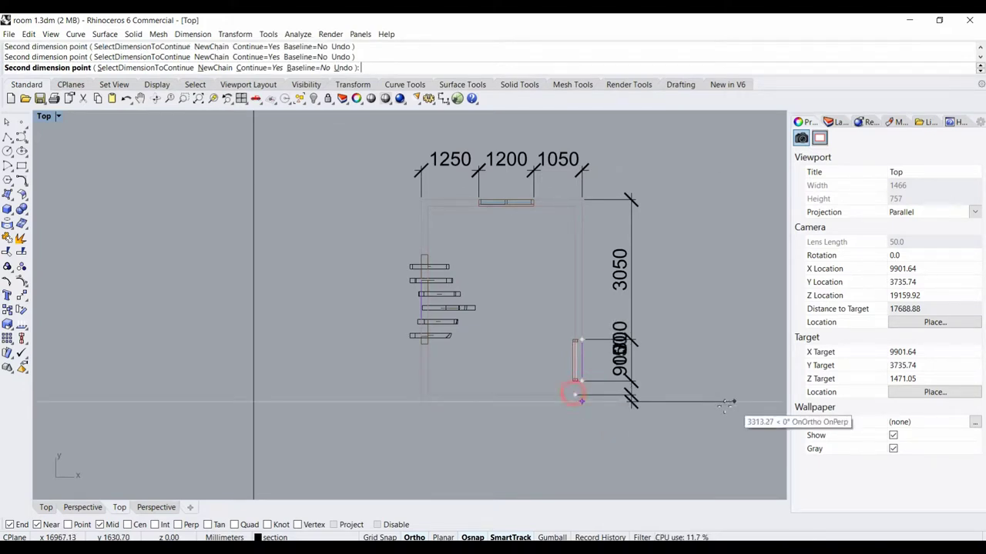
key(Return)
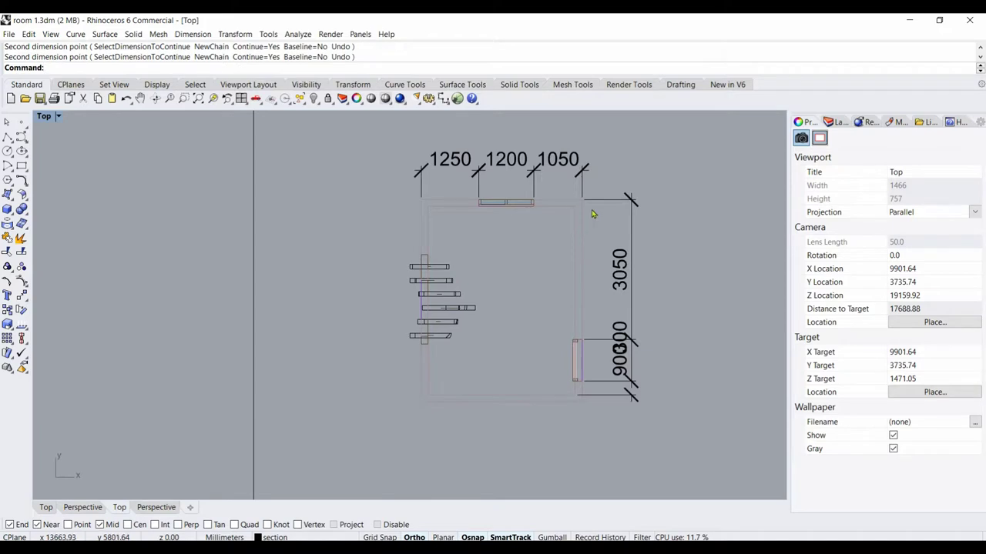
Drag the right wall's 3050 dimension point down so it reads 2900.
click(597, 202)
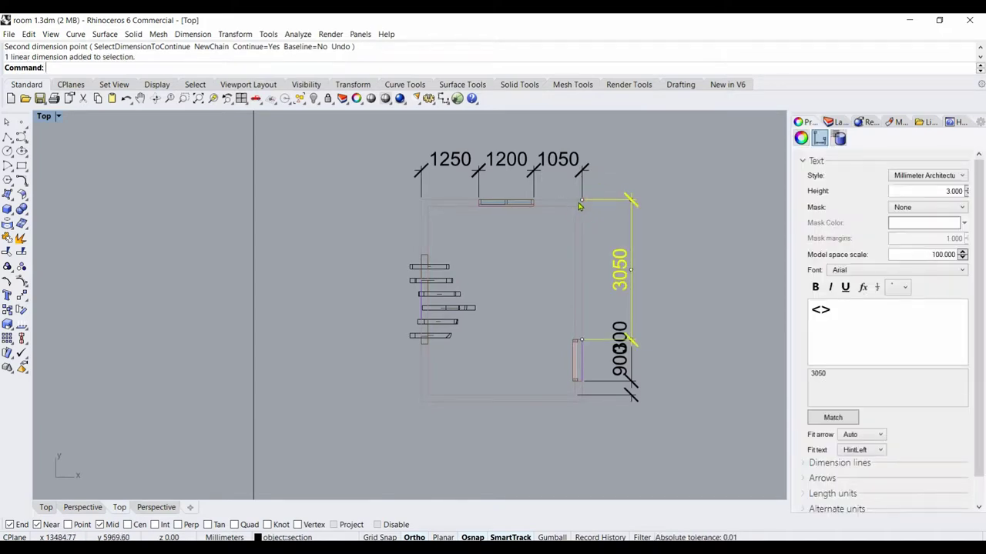
click(583, 203)
drag(583, 202, 583, 235)
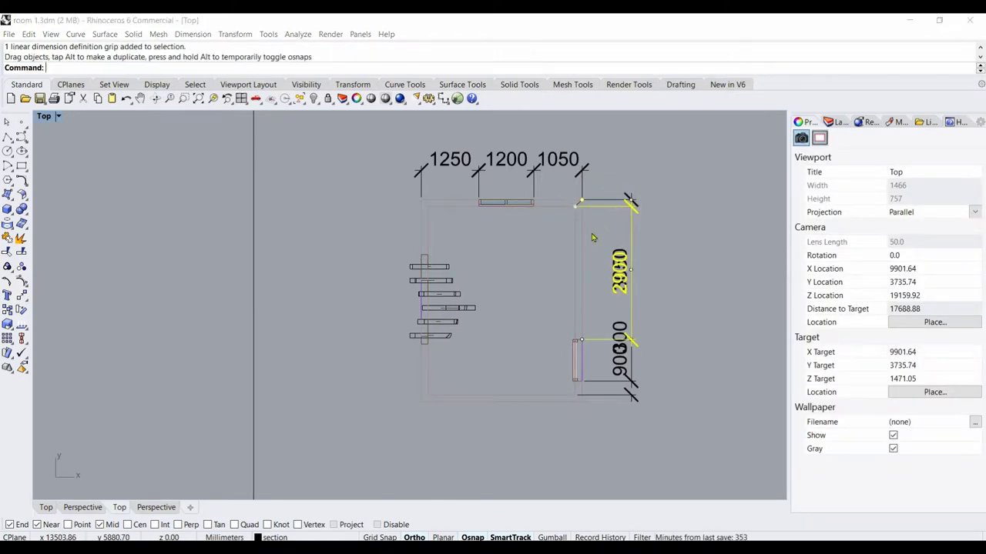
click(491, 332)
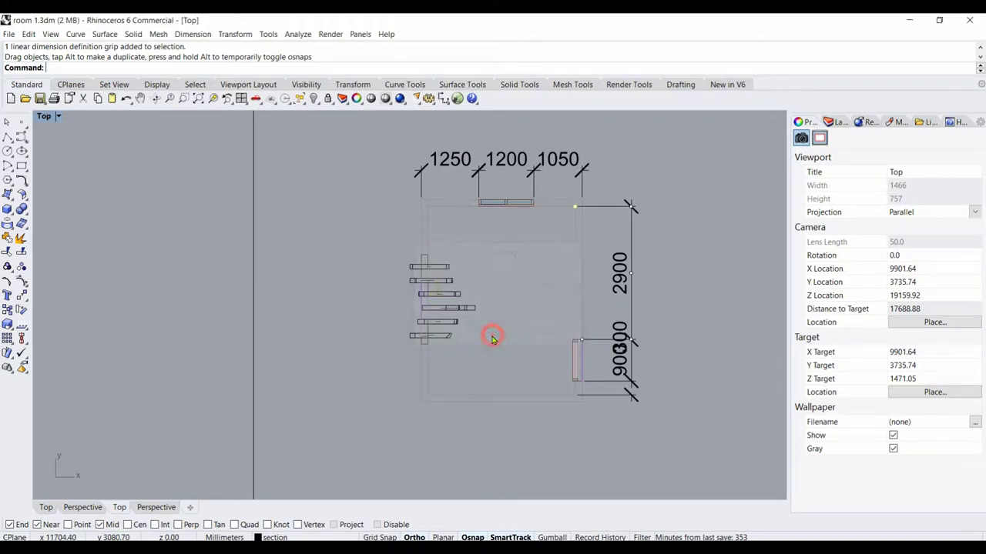
Adjust the top chain's grips so it reads 1100, 1200, 900.
click(582, 189)
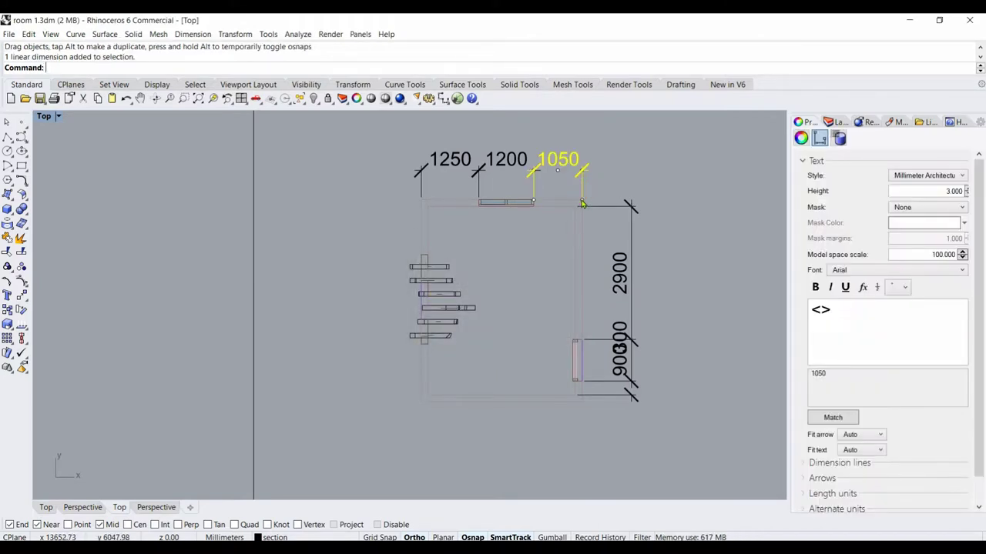
click(579, 199)
drag(579, 199, 570, 258)
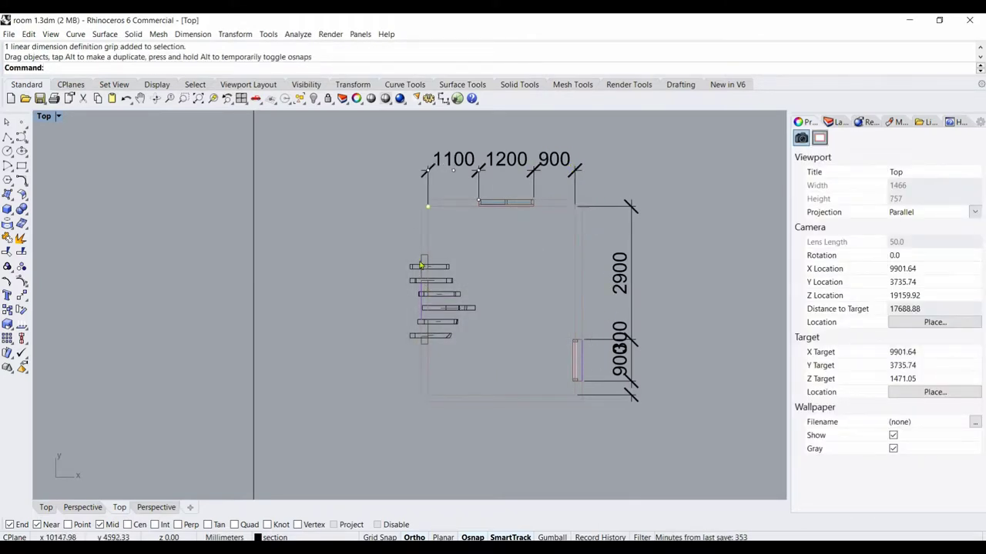
click(624, 277)
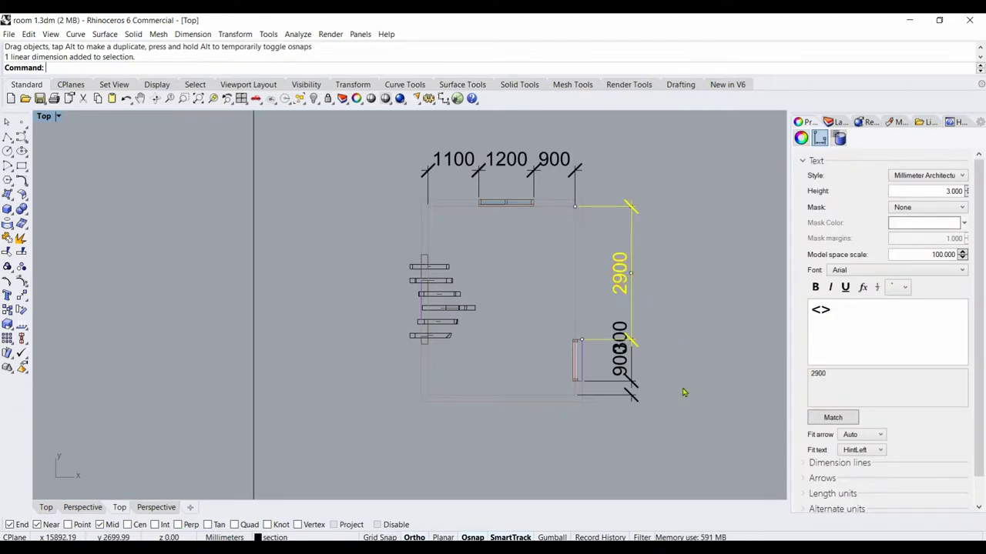
drag(664, 418, 603, 181)
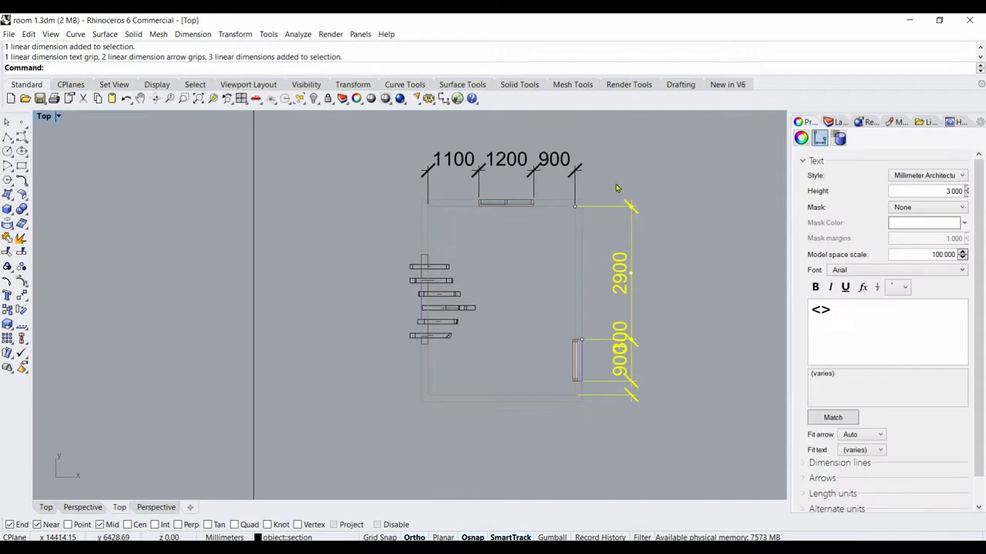
Set the top dimensions to text height 2 and model space scale 50.
drag(602, 189, 431, 141)
drag(683, 164, 630, 213)
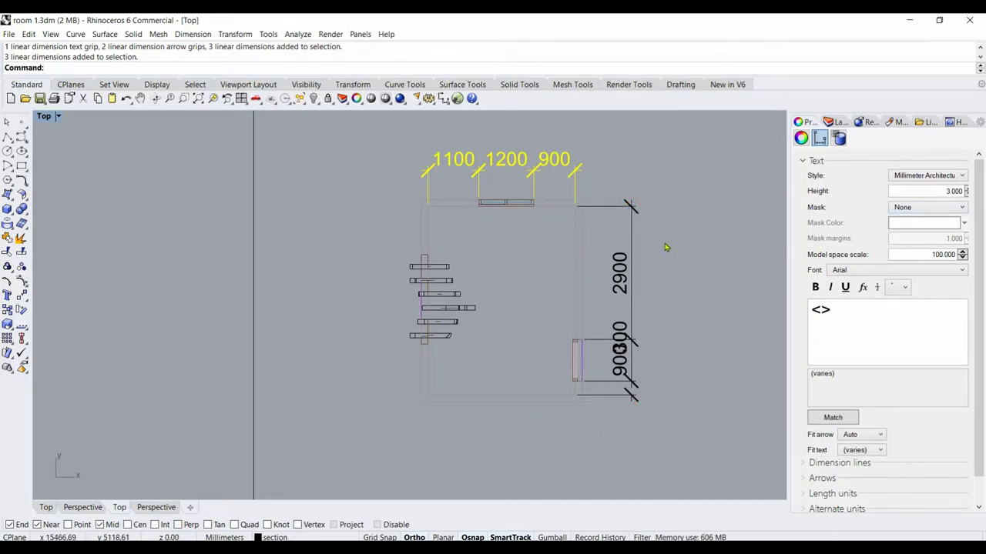
double_click(948, 190)
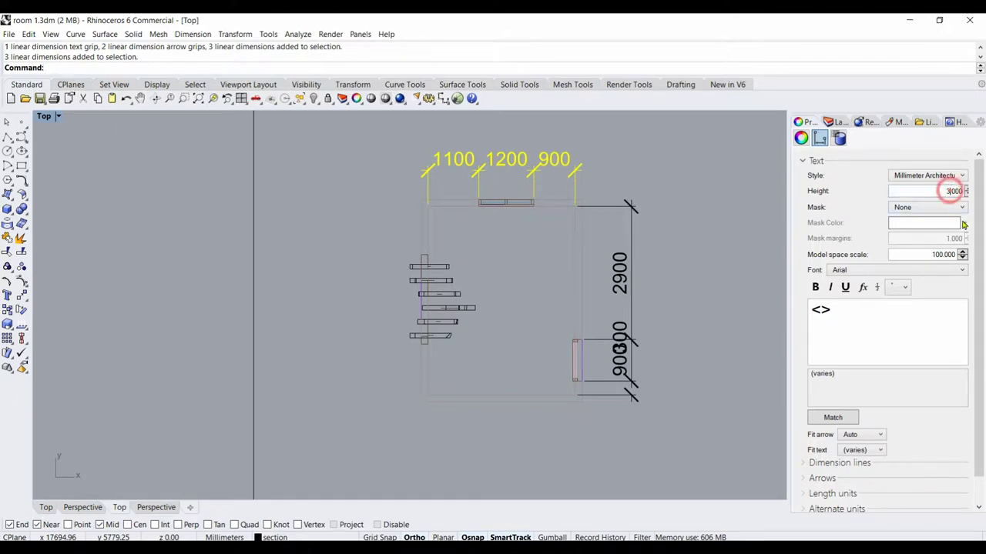
text(2)
key(Return)
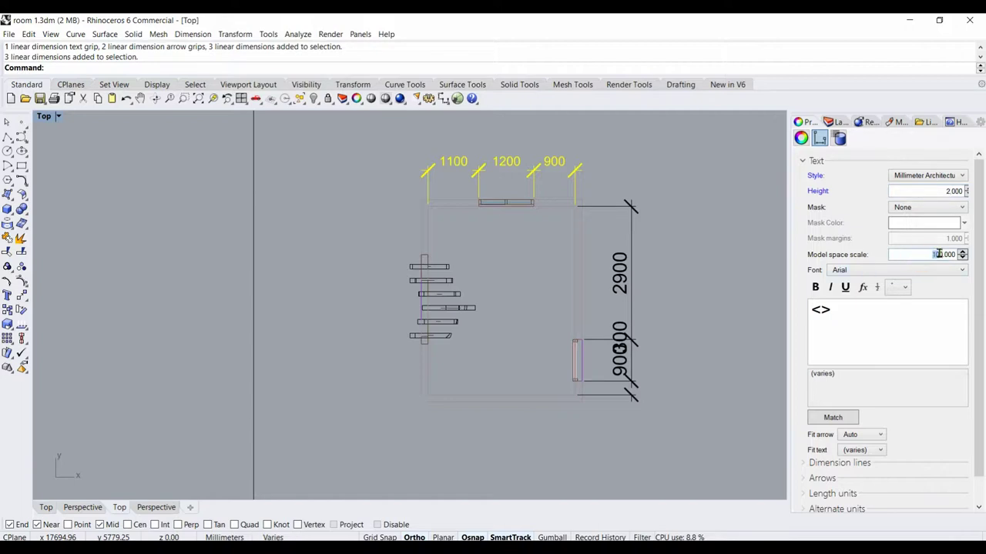
drag(940, 254, 933, 290)
text(50)
key(Return)
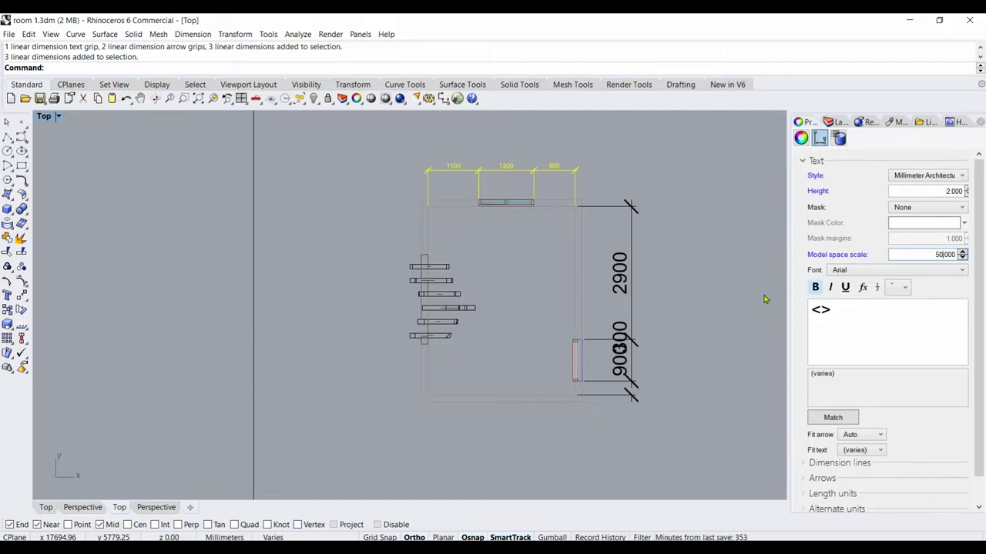
click(702, 286)
Set the right-side dimensions to text height 2 and model space scale 50.
drag(667, 416, 606, 174)
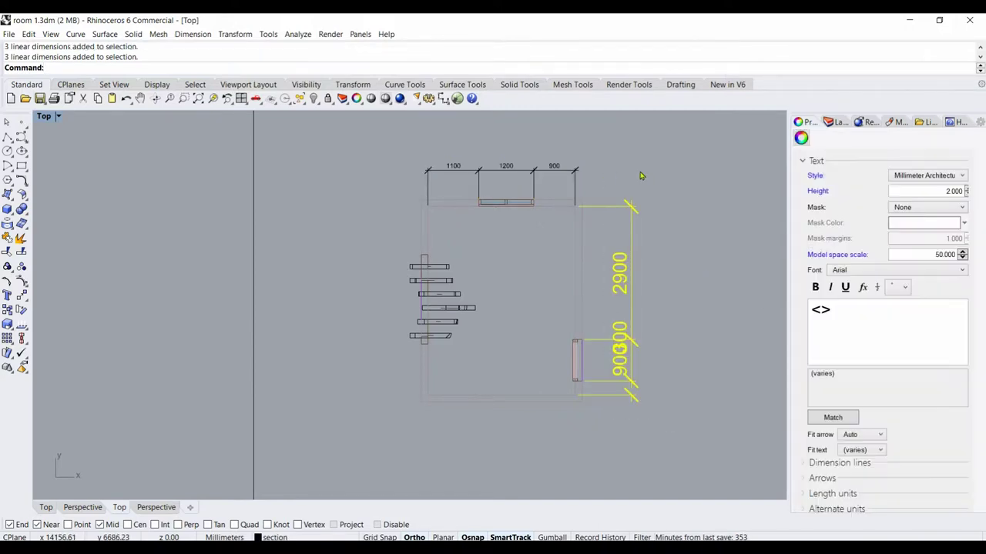
click(947, 191)
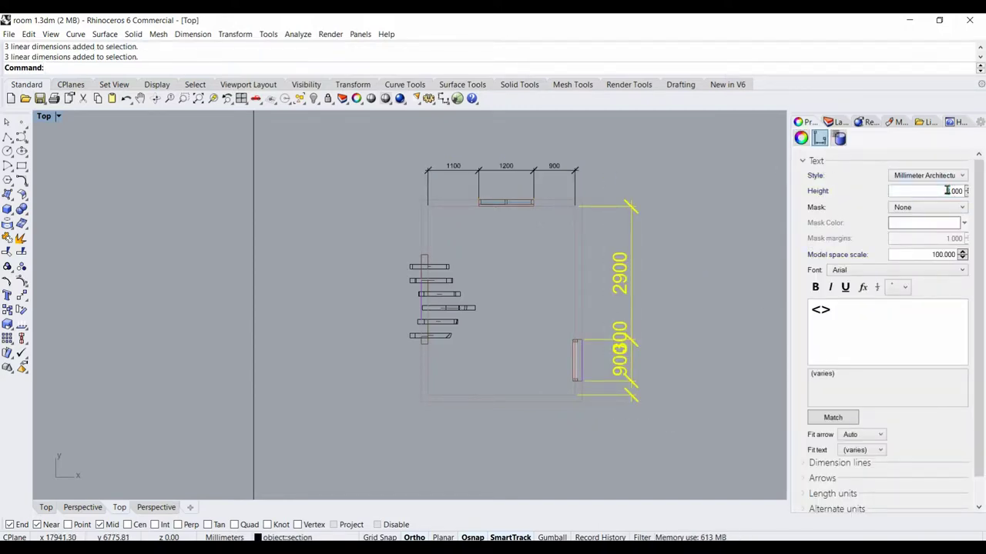
key(Return)
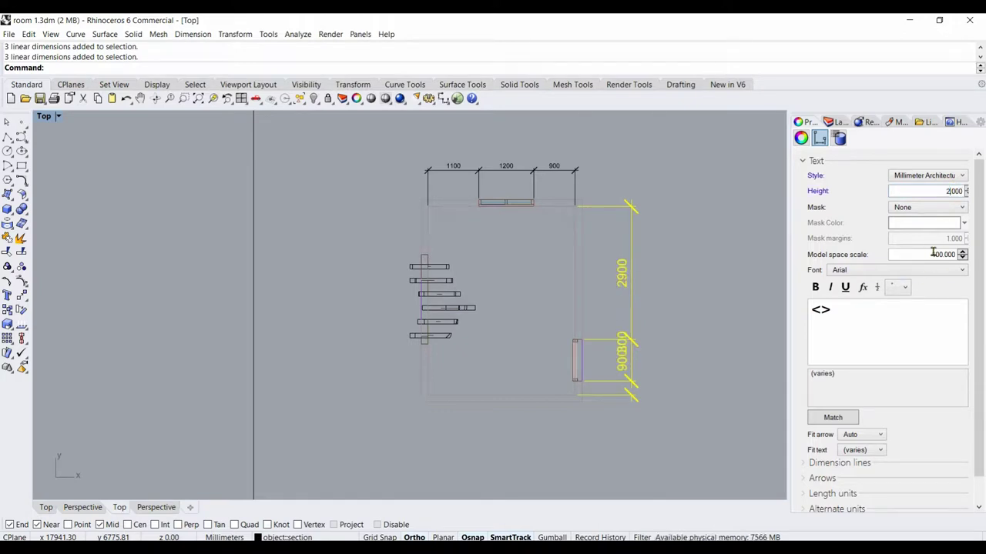
click(933, 255)
click(941, 255)
double_click(930, 254)
text(50)
key(Return)
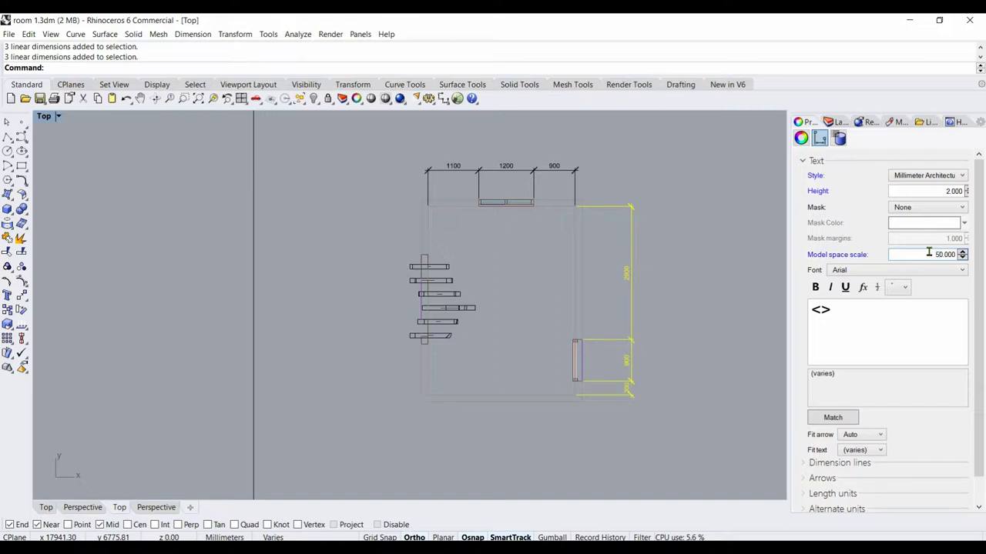
click(690, 278)
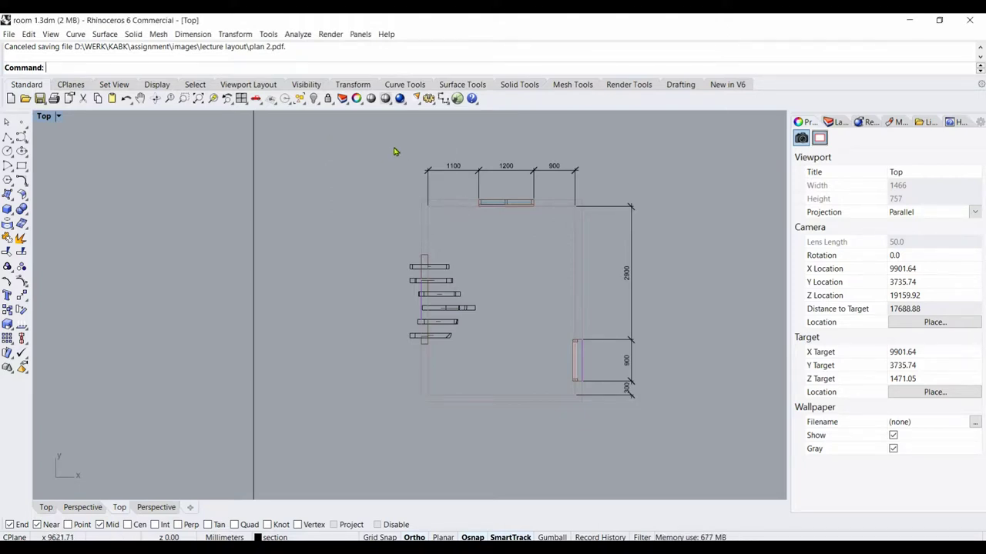
Window-select the whole plan with dimensions and choose File > Export Selected.
drag(387, 141, 685, 437)
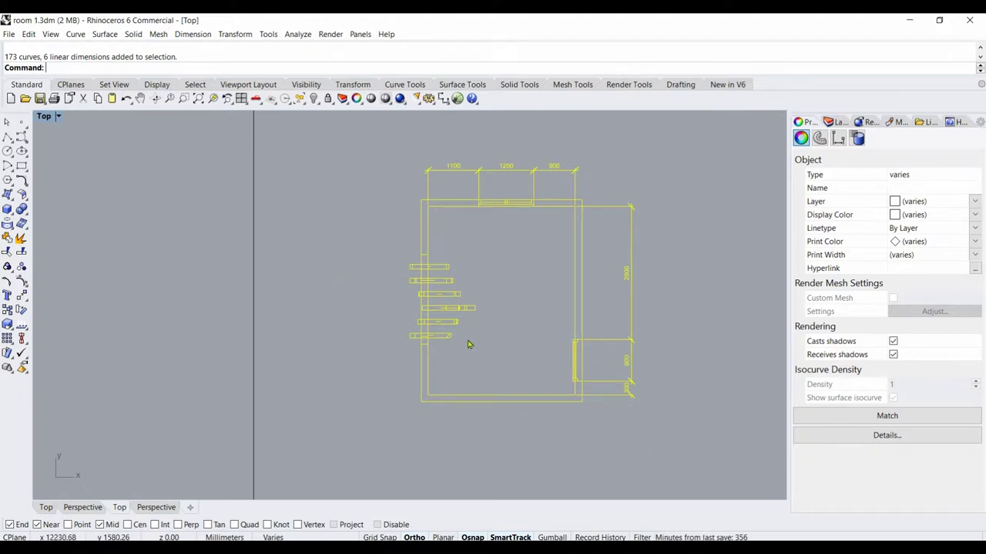
click(9, 34)
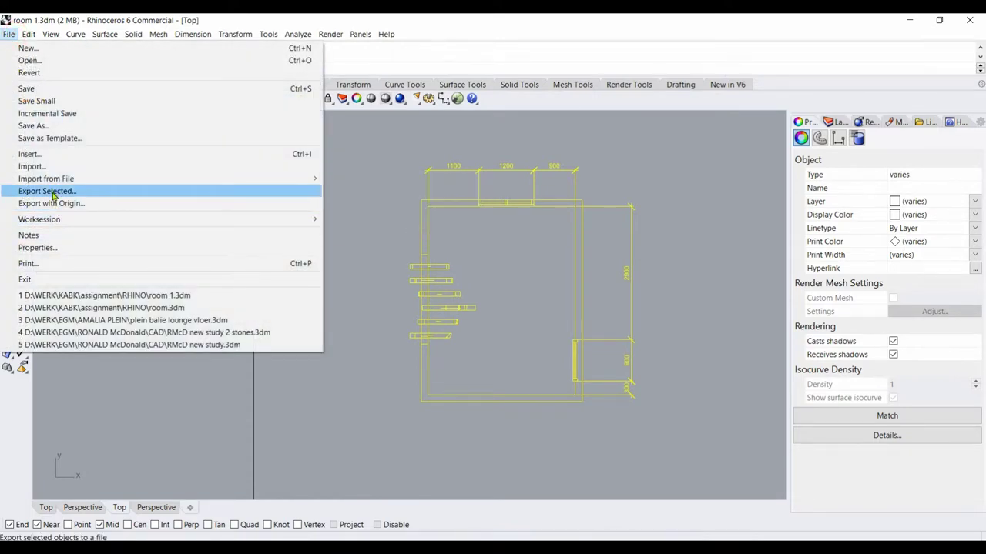
click(52, 192)
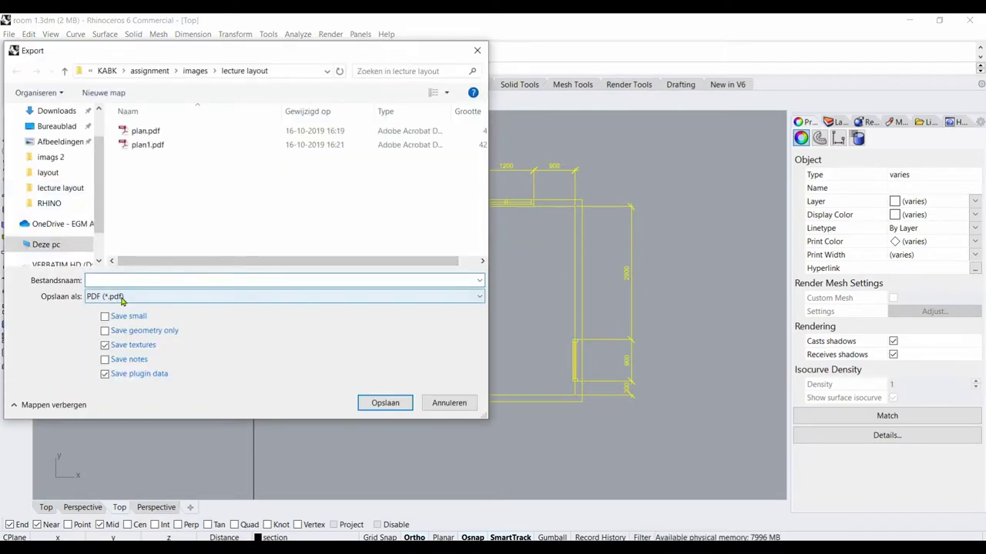
Export the drawing as a PDF (*.pdf) file named 'export plan'.
click(121, 297)
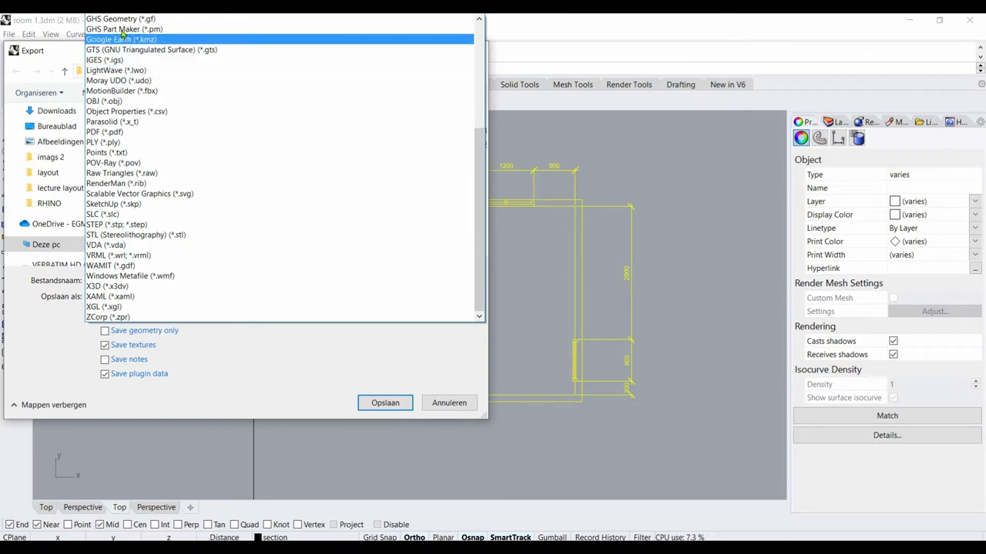
click(111, 132)
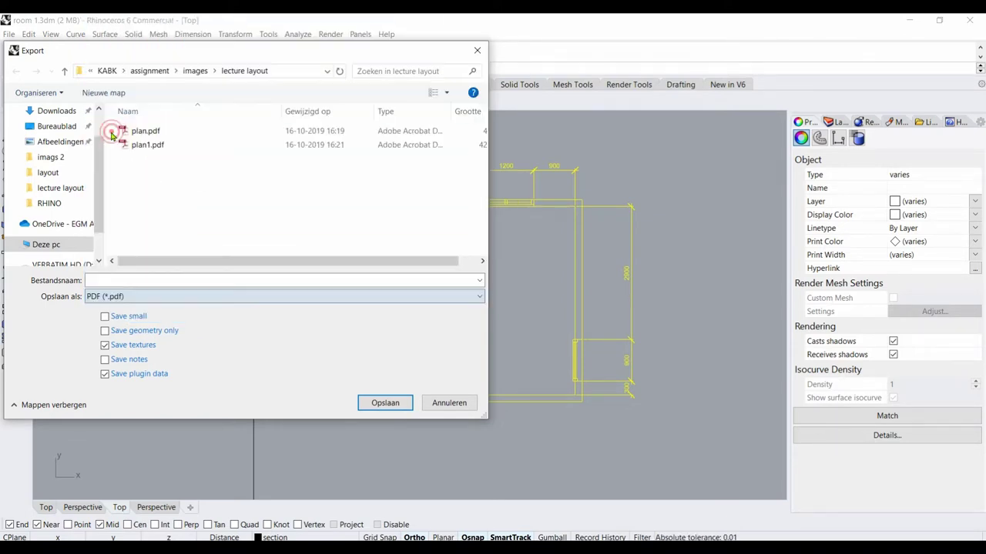
click(138, 282)
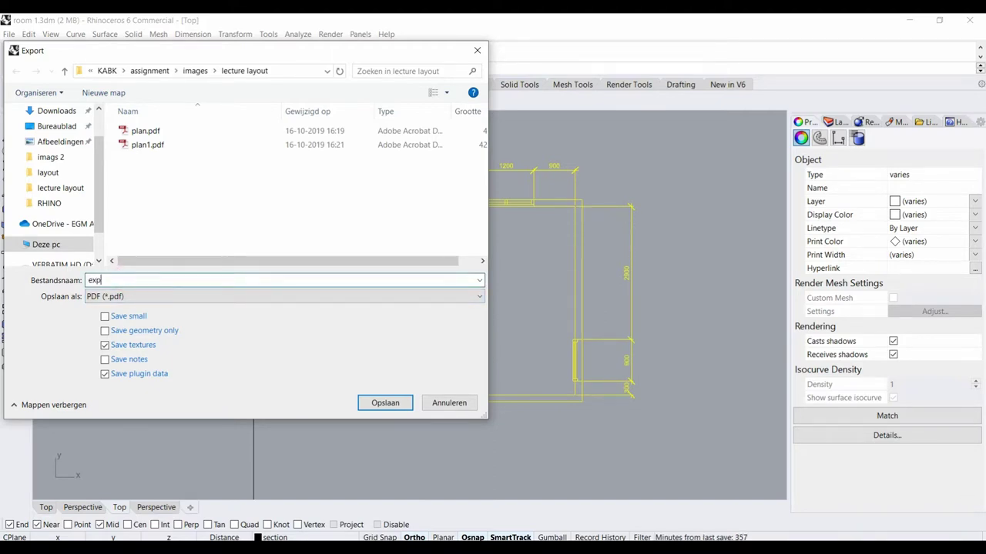
text(export plan)
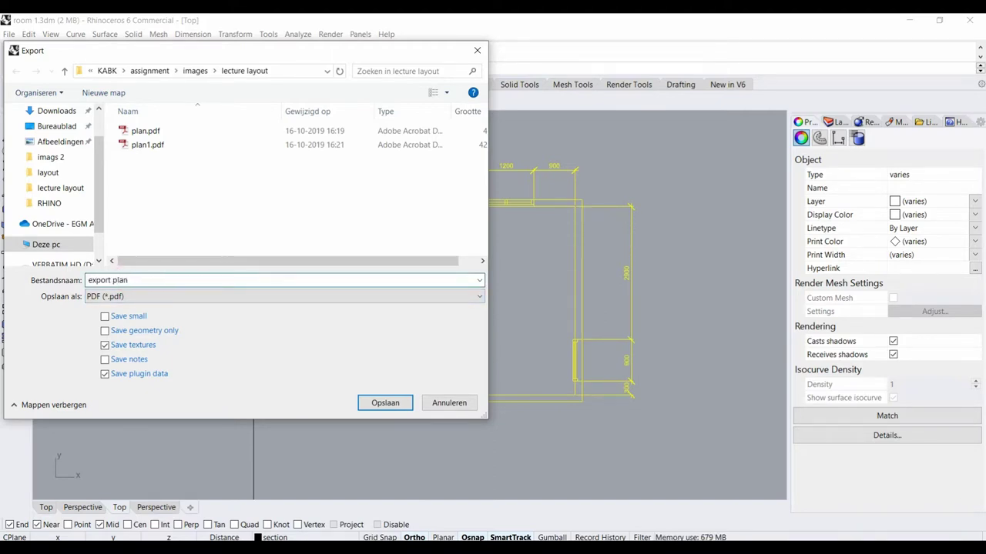
click(384, 404)
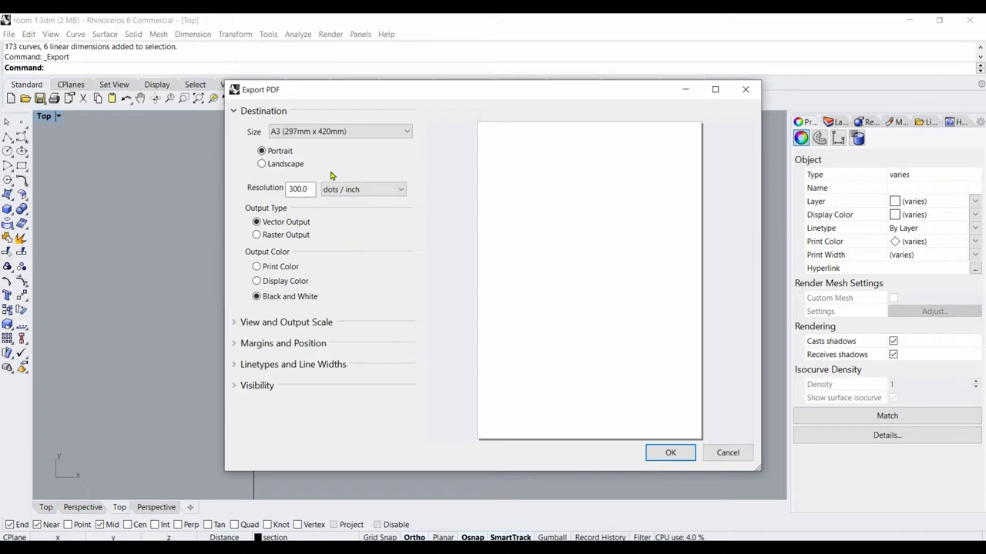
Set the PDF page size to A4 with Black and White output, and expand View and Output Scale.
click(319, 132)
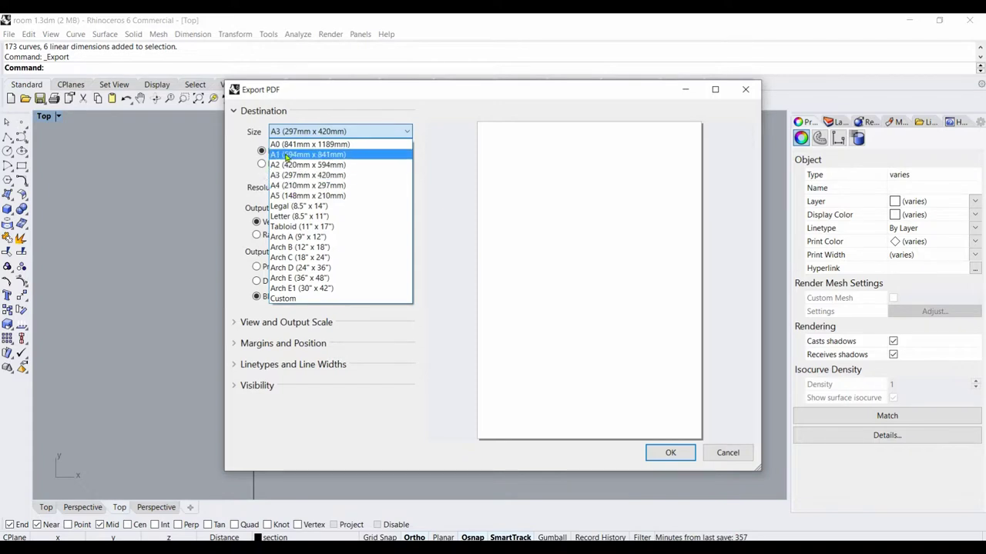
click(291, 187)
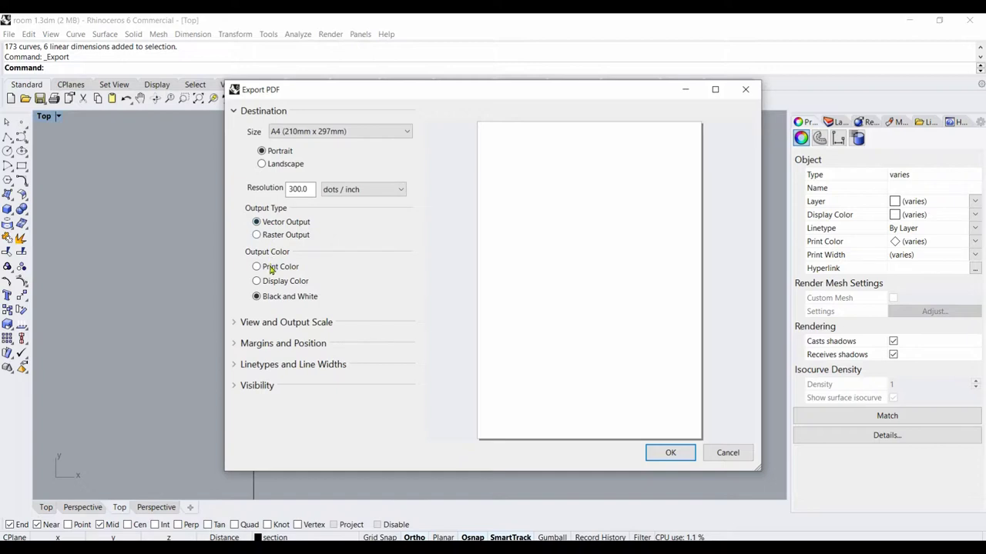
click(256, 296)
click(235, 324)
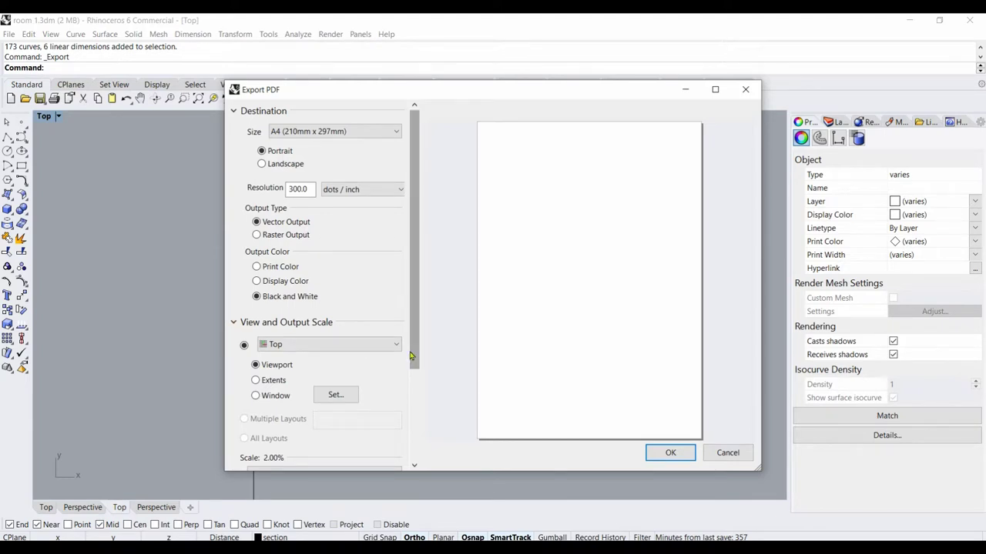
Set On Paper units to Millimeter at 1:50 and export the drawing's Extents.
drag(410, 356, 411, 433)
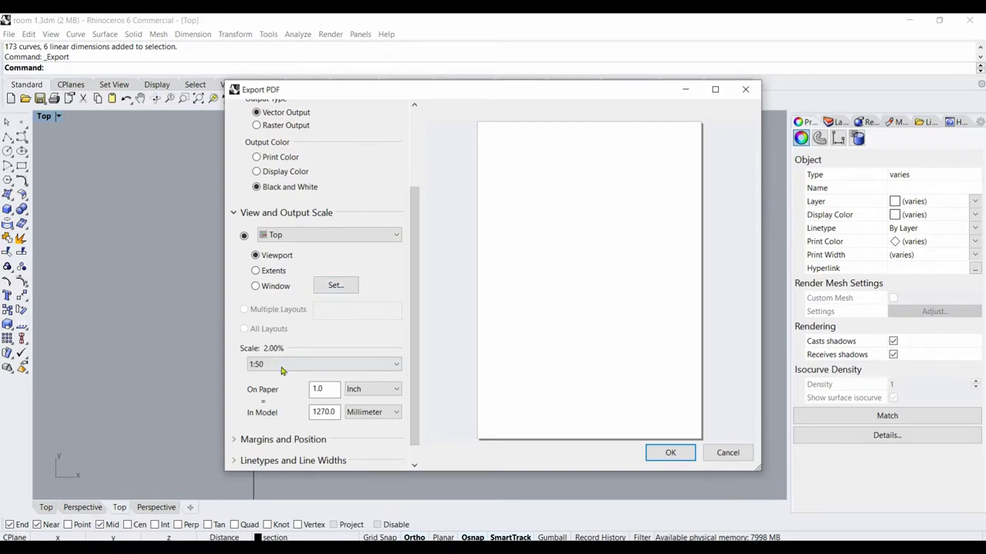
click(368, 398)
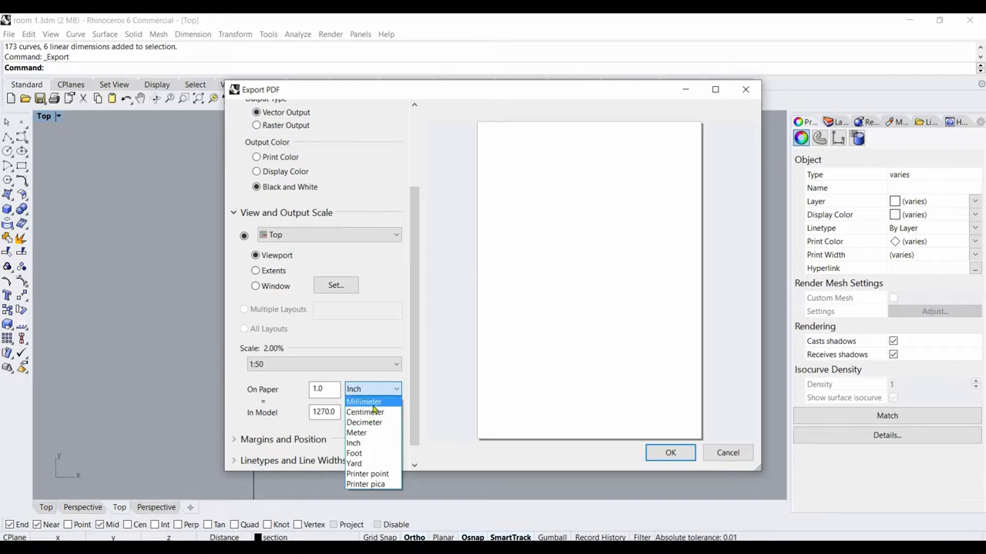
click(365, 402)
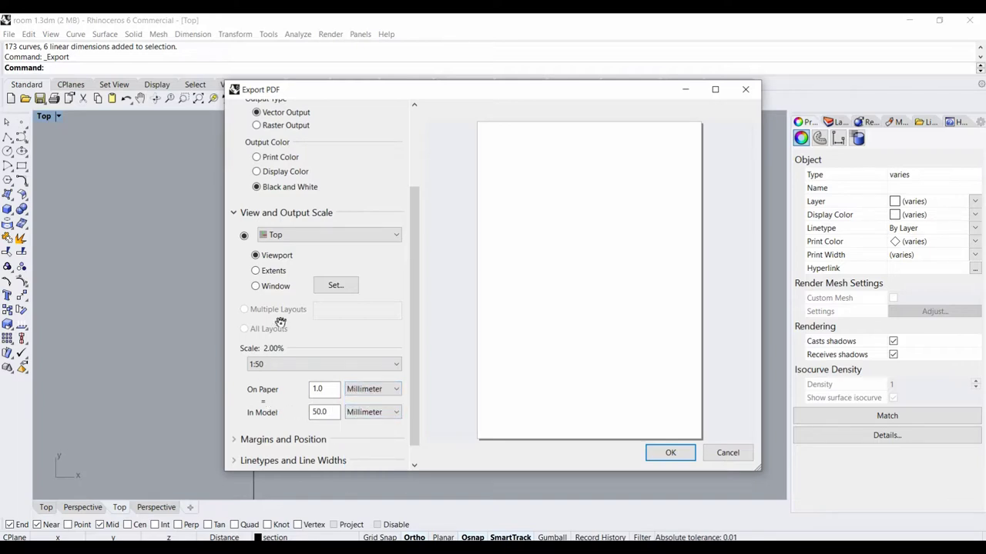
click(283, 438)
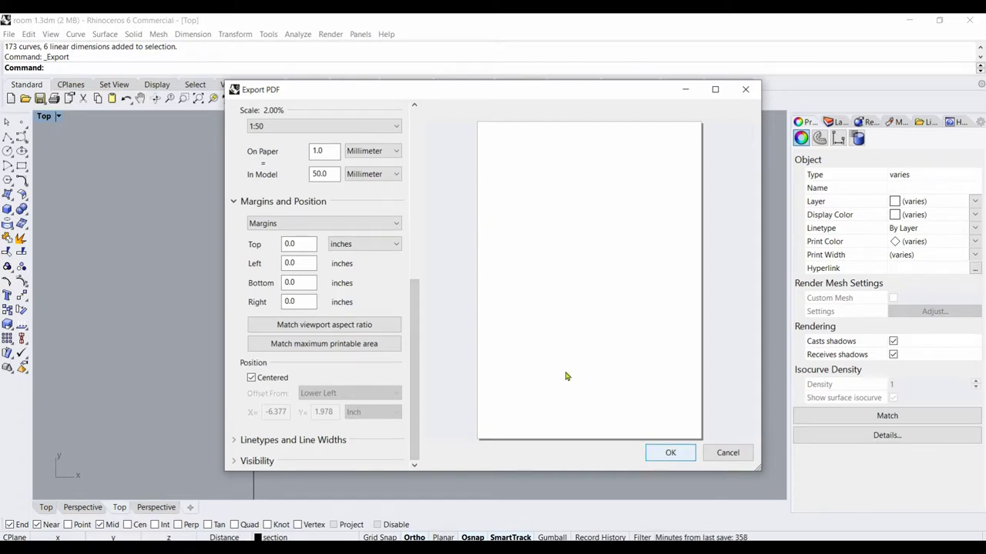
drag(418, 333, 421, 128)
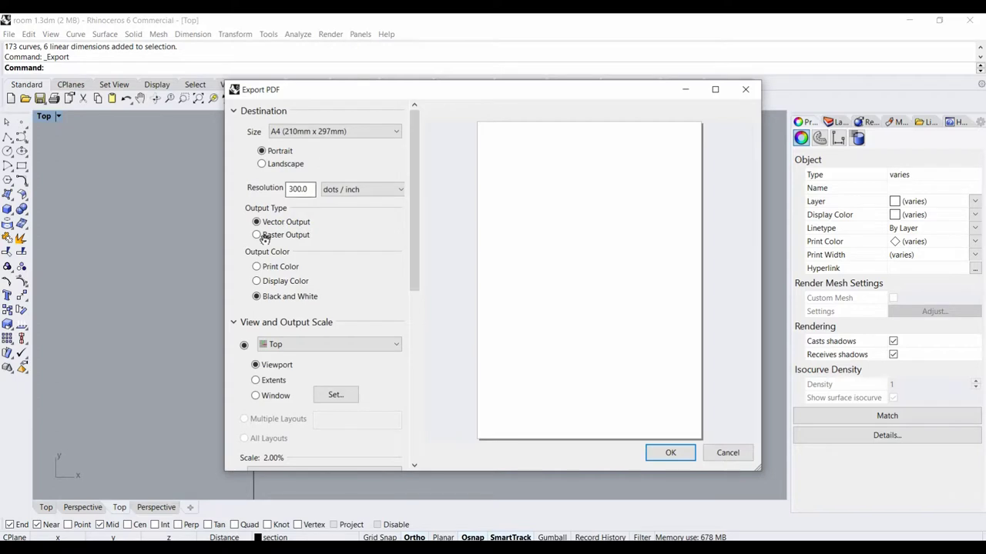
click(255, 381)
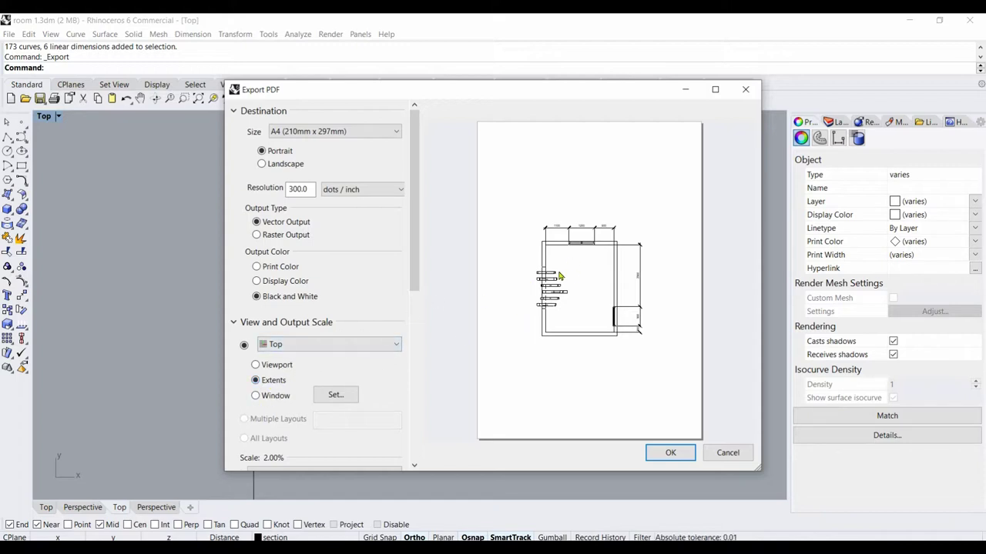
Confirm the settings to write export plan.pdf, then switch to Adobe Illustrator.
drag(415, 251, 432, 371)
scroll(414, 278, up, 5)
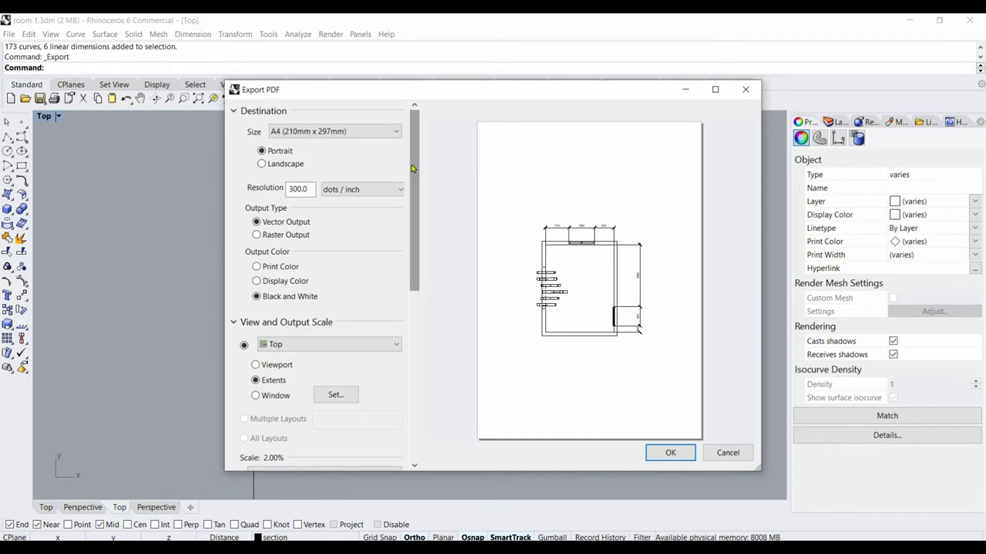
scroll(414, 231, down, 5)
click(670, 455)
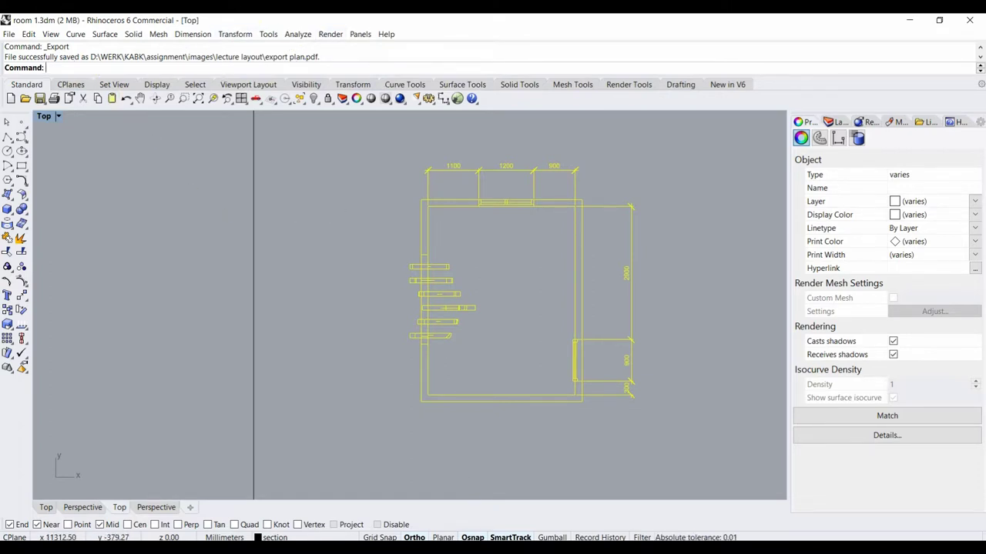
click(463, 508)
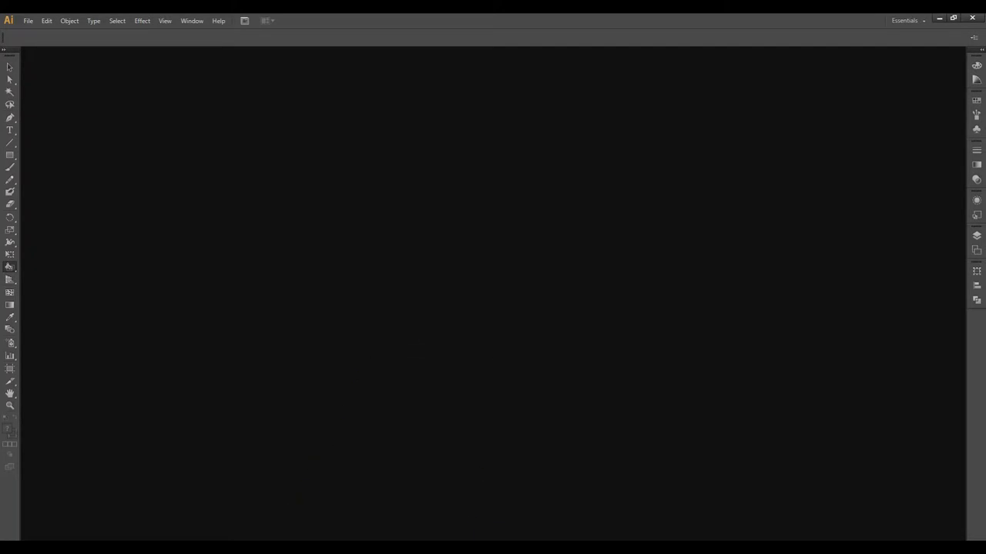
Drag export plan.pdf from the lecture layout folder into Illustrator and zoom in on the plan.
mouse_move(280, 539)
click(293, 519)
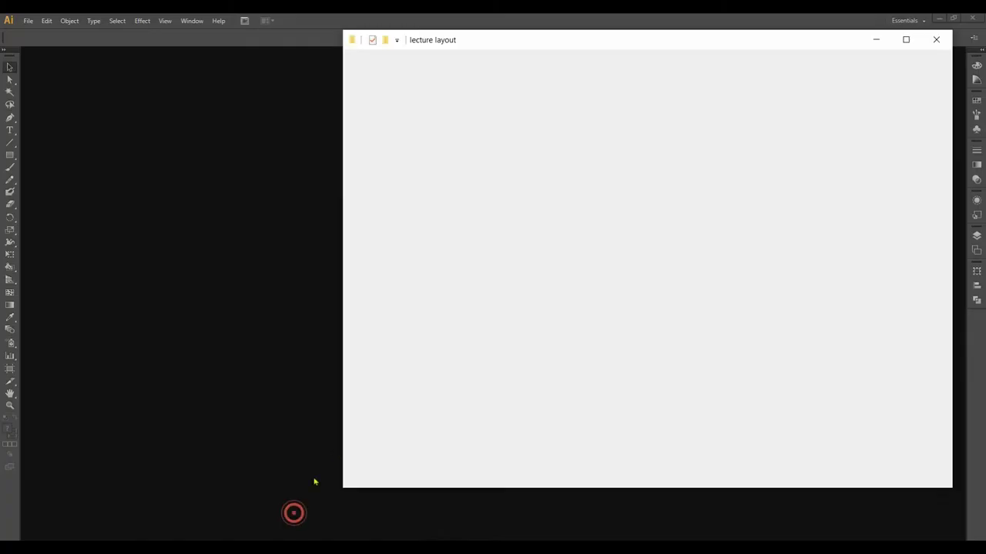
drag(787, 181, 196, 231)
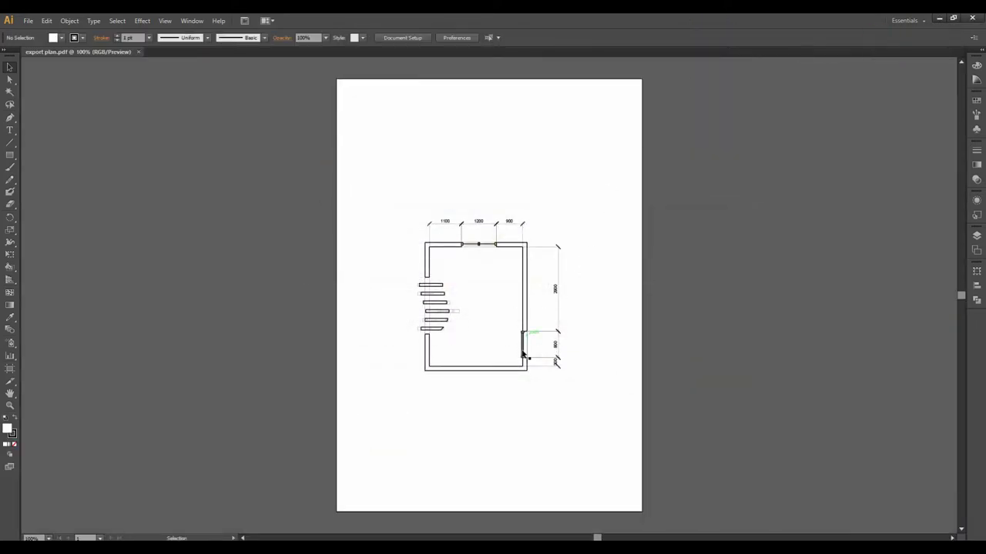
key(ctrl+plus)
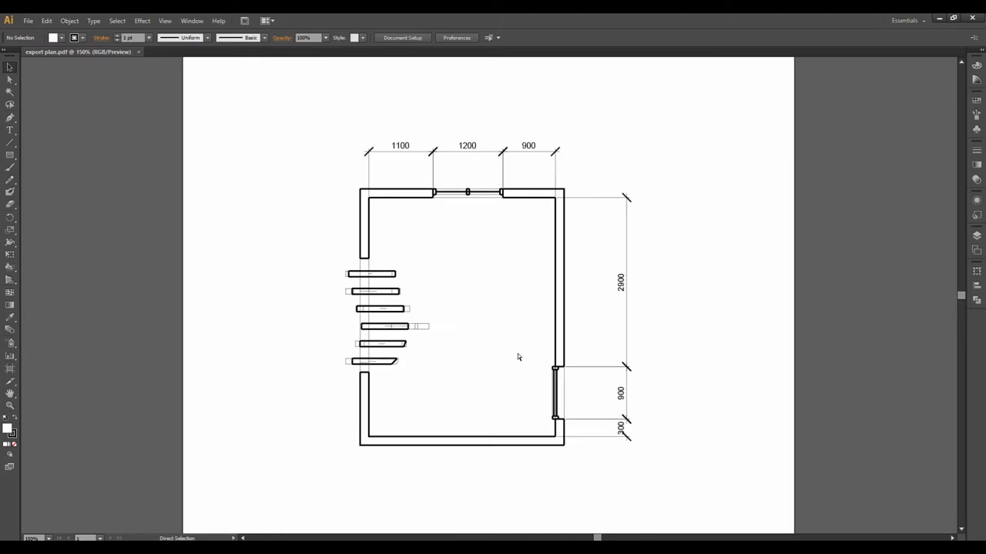
key(ctrl+plus)
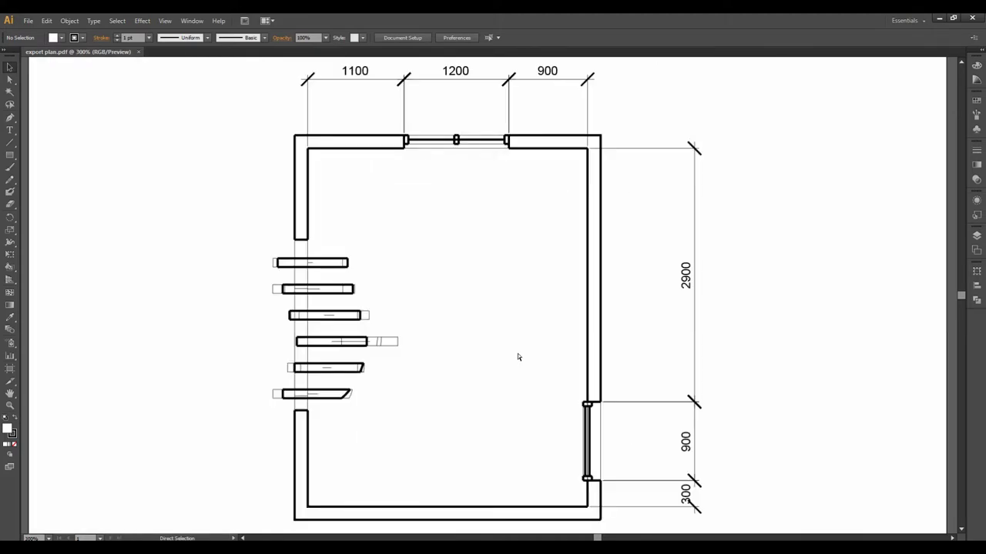
key(ctrl+minus)
key(ctrl+minus)
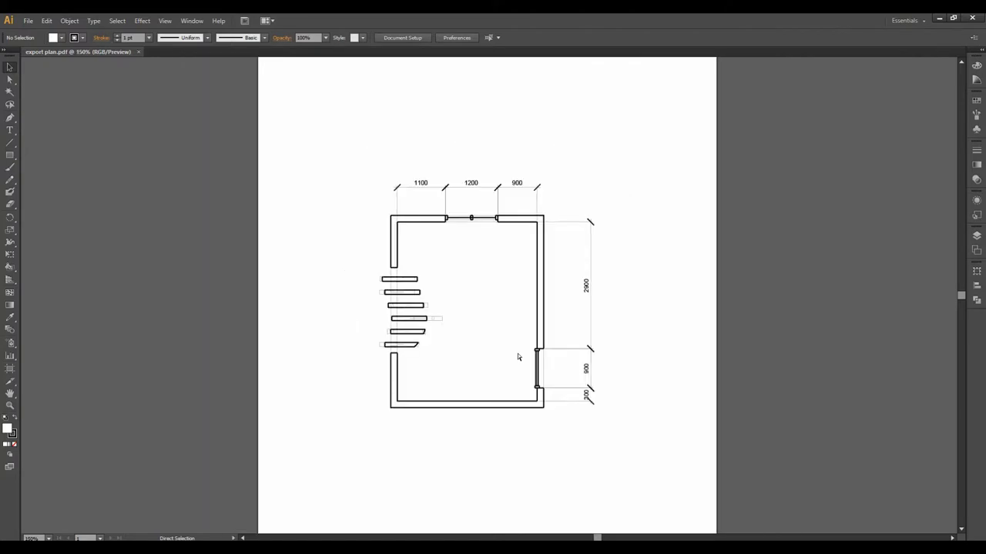
key(ctrl+plus)
key(ctrl+plus)
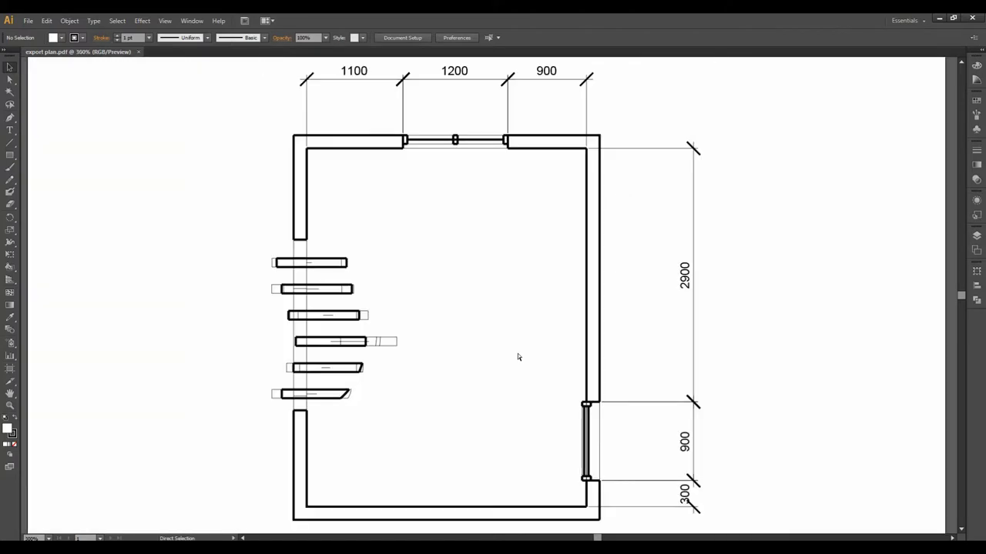
drag(474, 321, 401, 315)
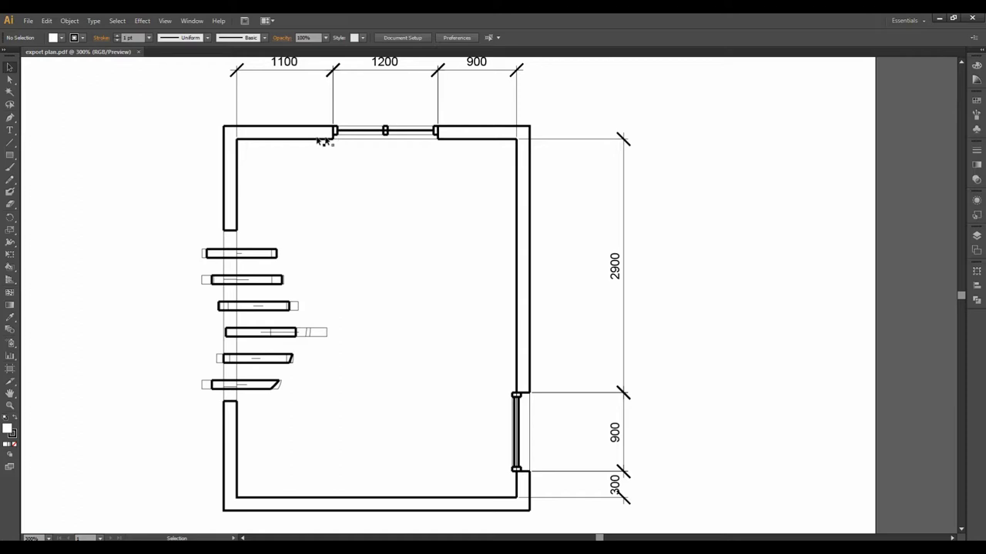
Enter the clip group and select the top and left wall edge lines, then deselect.
click(281, 129)
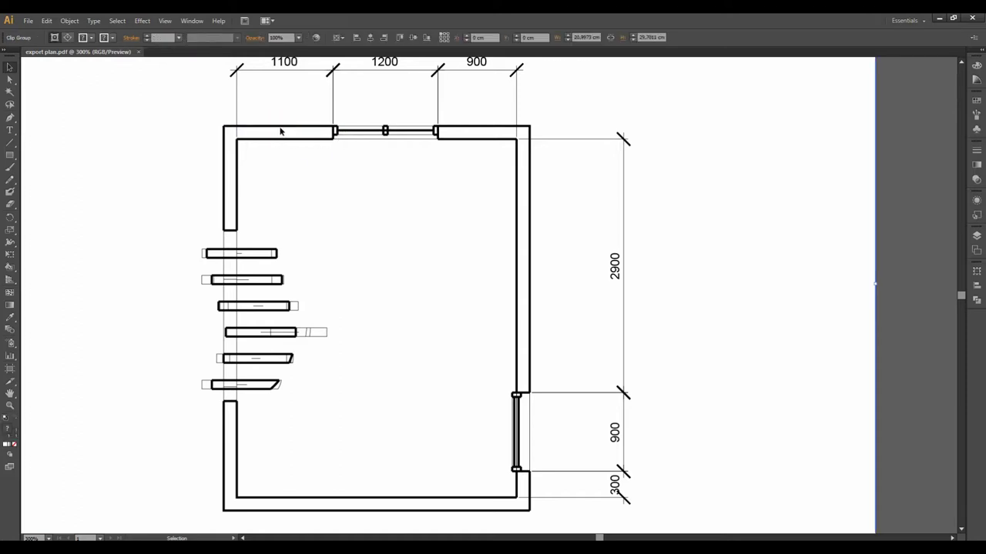
click(281, 130)
click(281, 129)
double_click(281, 129)
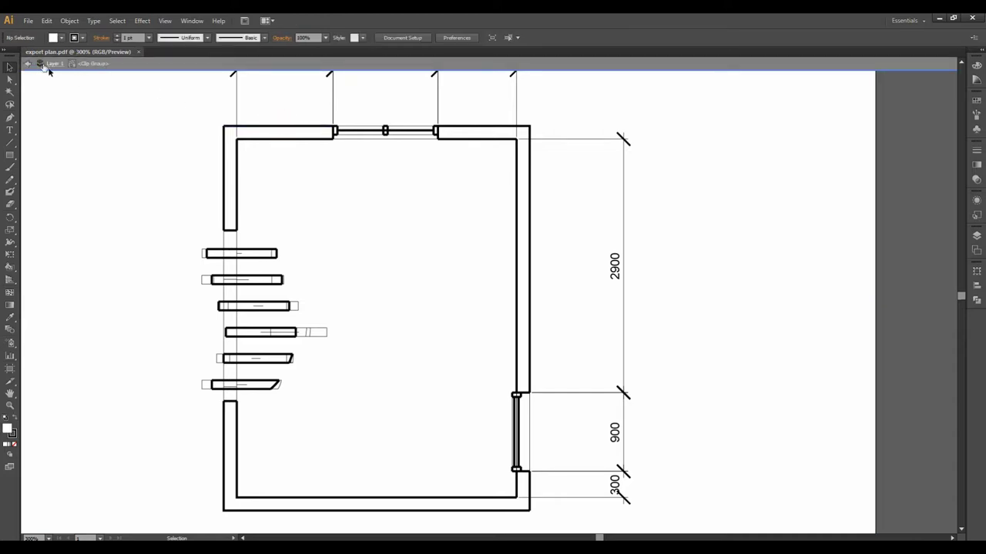
click(301, 135)
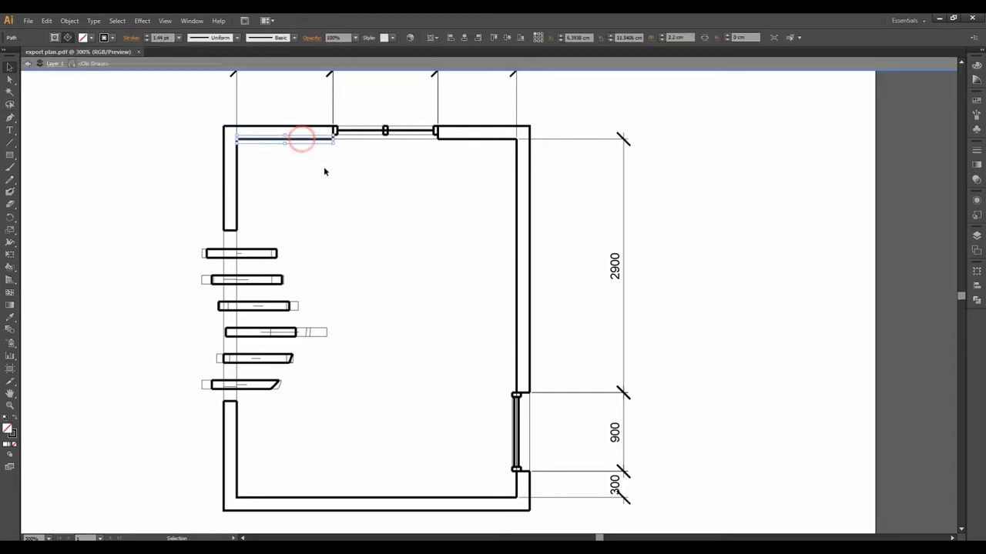
click(295, 125)
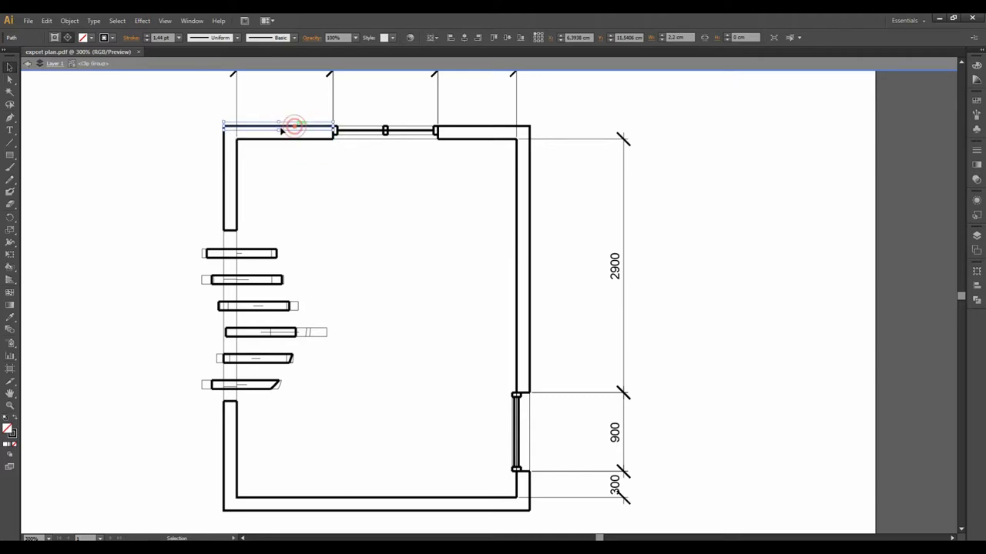
click(225, 158)
click(250, 127)
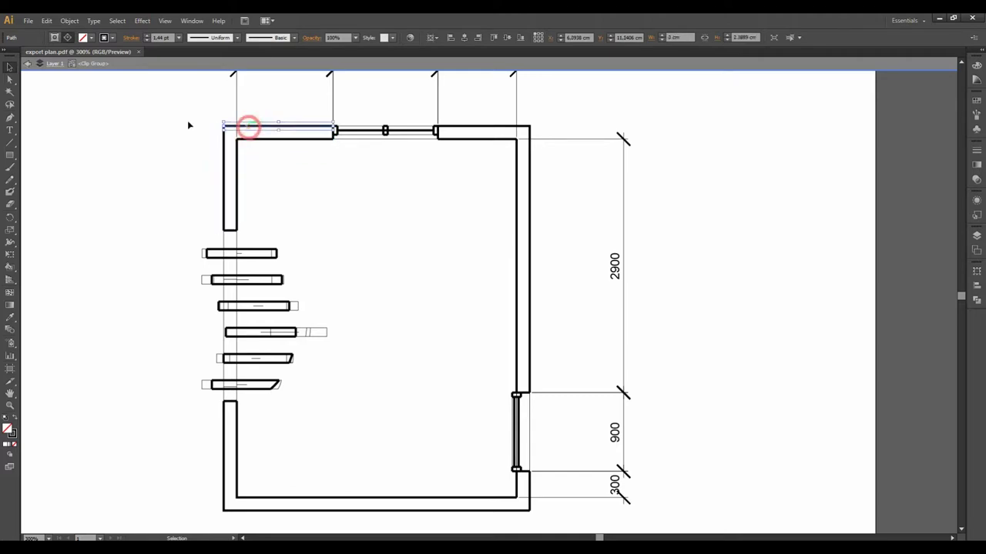
click(157, 123)
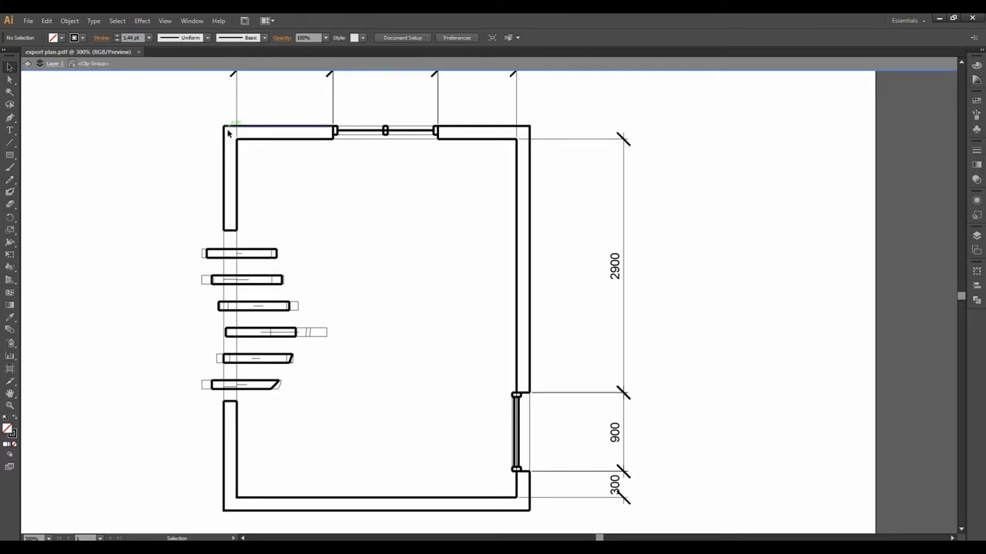
Inspect the top-left wall corner up close, then zoom out and marquee-select the whole plan.
key(ctrl+plus)
key(ctrl+plus)
key(ctrl+plus)
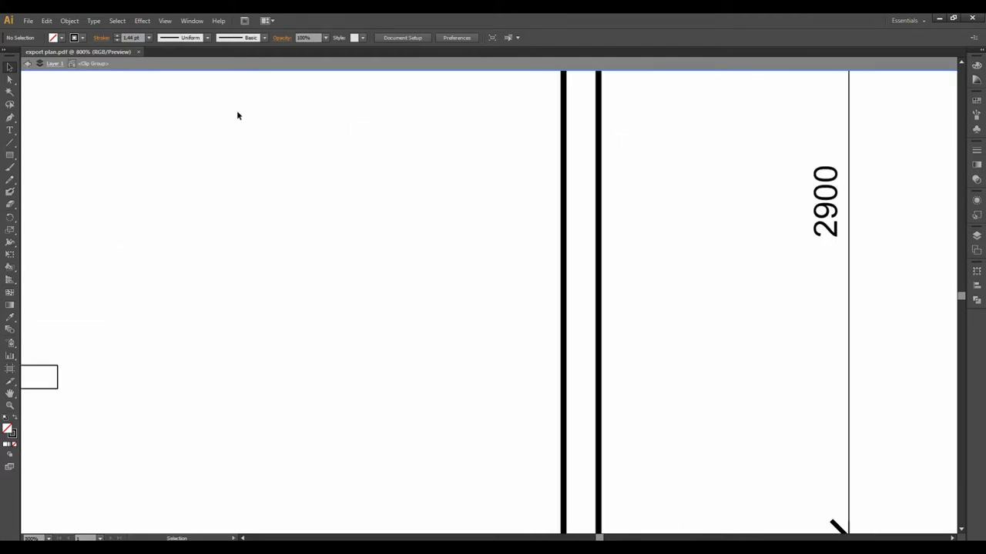
drag(202, 113, 601, 431)
drag(401, 262, 444, 305)
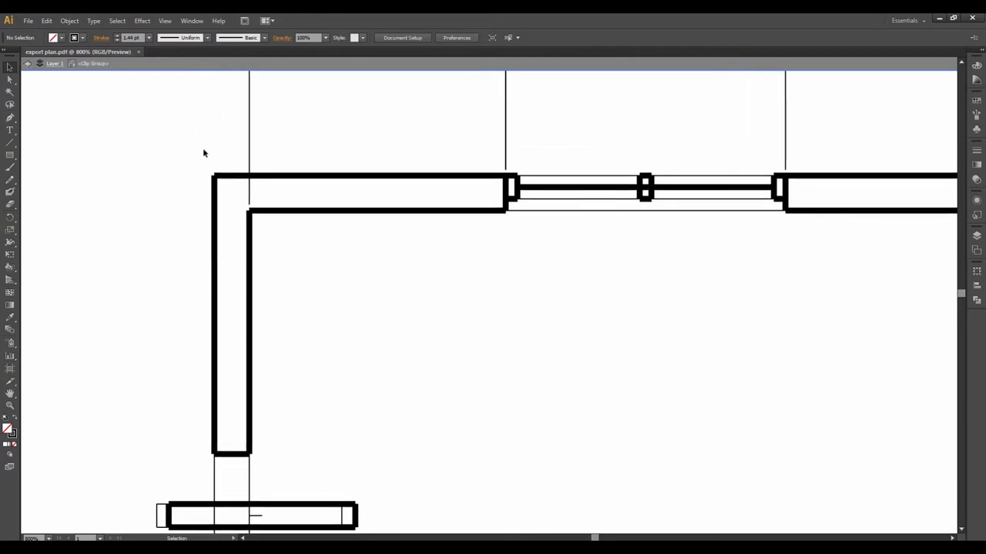
key(ctrl+minus)
key(ctrl+minus)
key(ctrl+minus)
key(ctrl+minus)
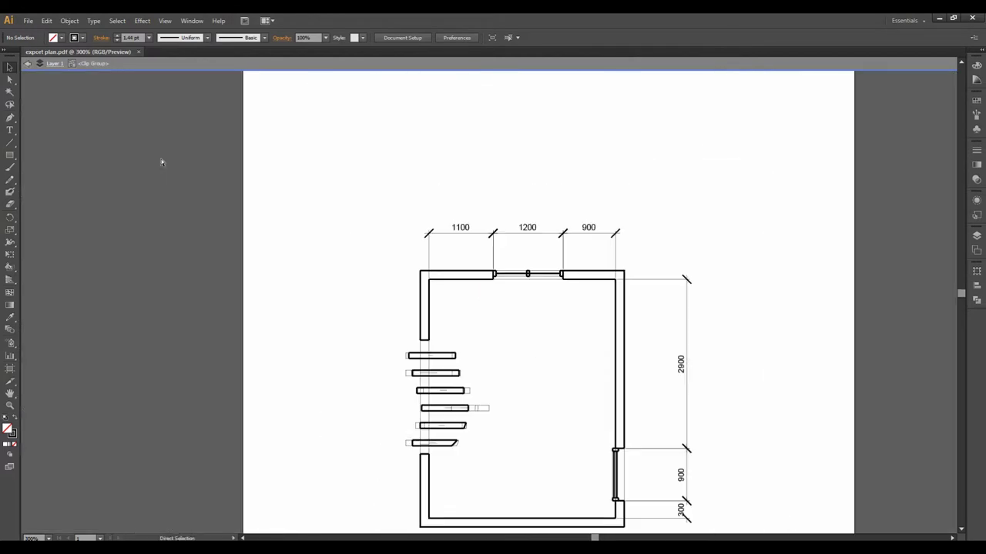
drag(452, 362, 372, 261)
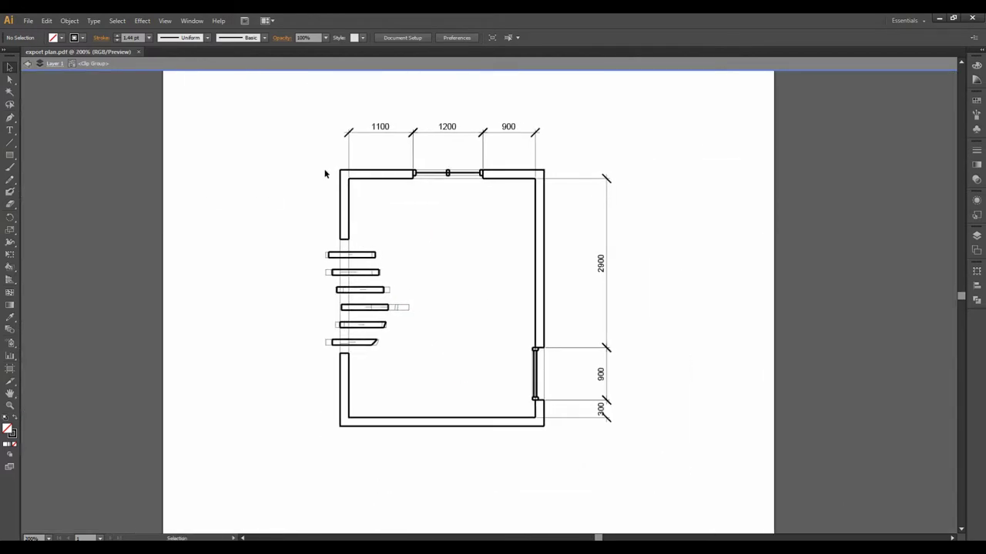
drag(325, 163, 556, 444)
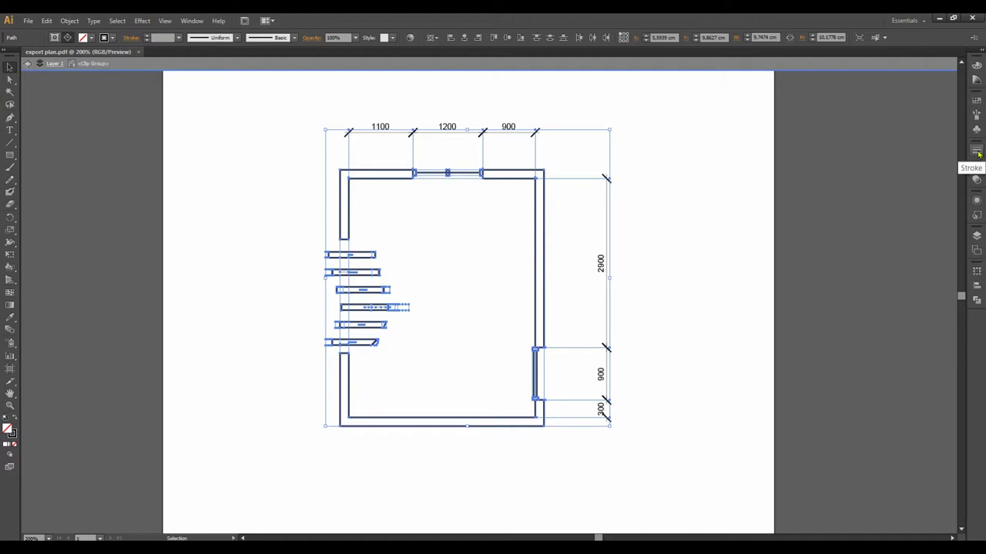
Set the plan's strokes to Round Cap and Round Join in the Stroke panel, then deselect.
click(187, 21)
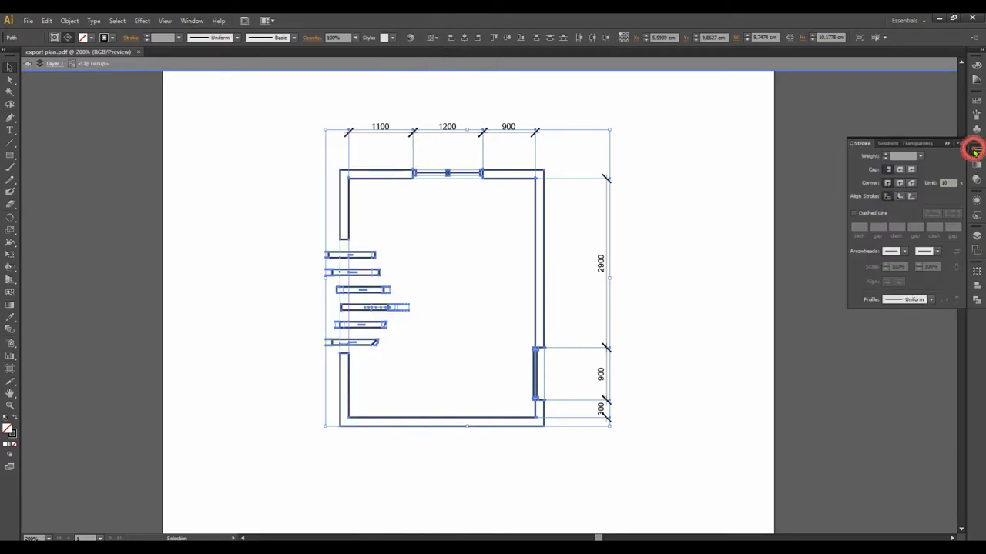
click(899, 171)
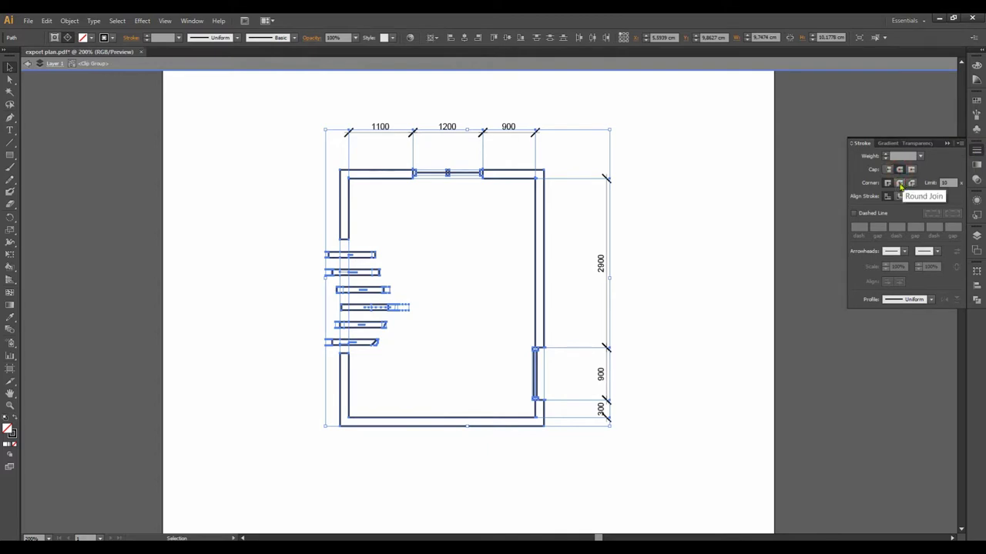
click(899, 184)
click(708, 195)
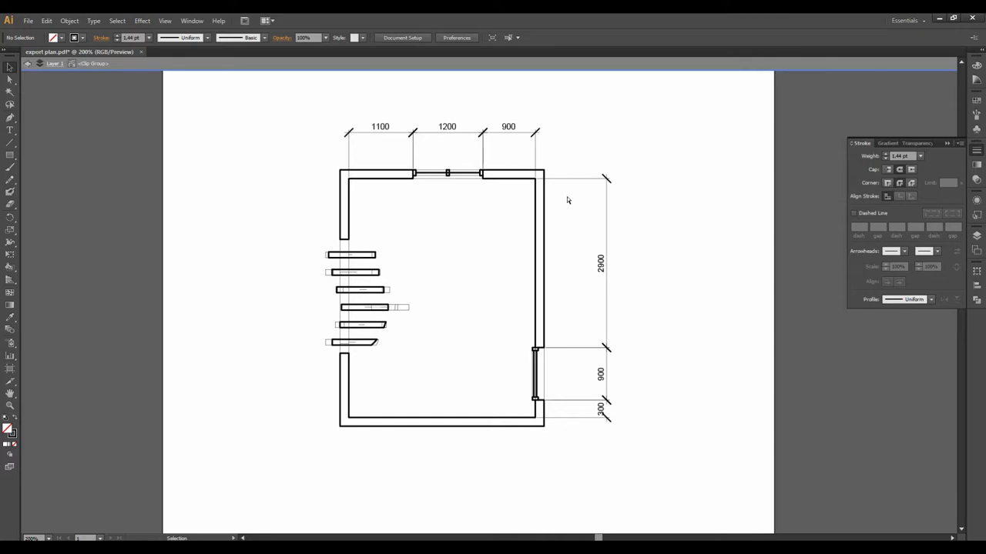
key(ctrl+plus)
key(ctrl+plus)
key(ctrl+plus)
Pan to the stair treads and check the short inner lines of the first two treads.
mouse_move(522, 154)
mouse_down()
mouse_move(520, 382)
mouse_move(578, 365)
mouse_up()
drag(472, 257, 613, 220)
drag(521, 238, 616, 222)
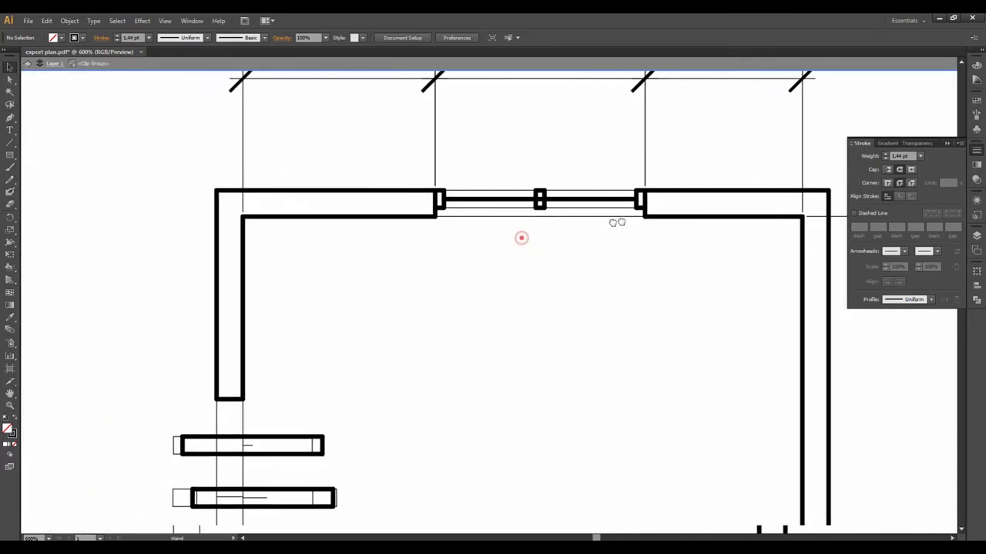
drag(477, 292, 483, 192)
mouse_move(465, 319)
mouse_down()
mouse_move(460, 216)
mouse_move(436, 189)
mouse_up()
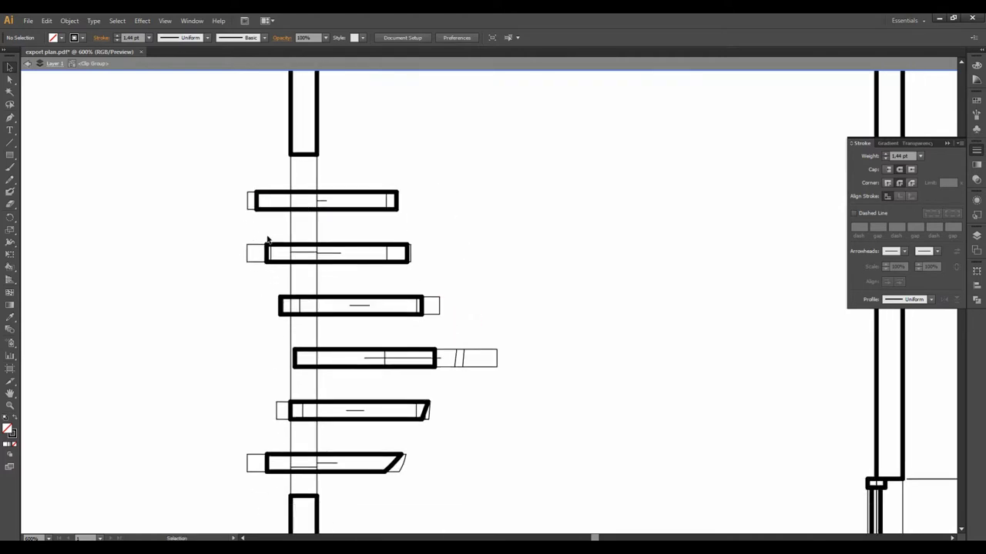
click(322, 201)
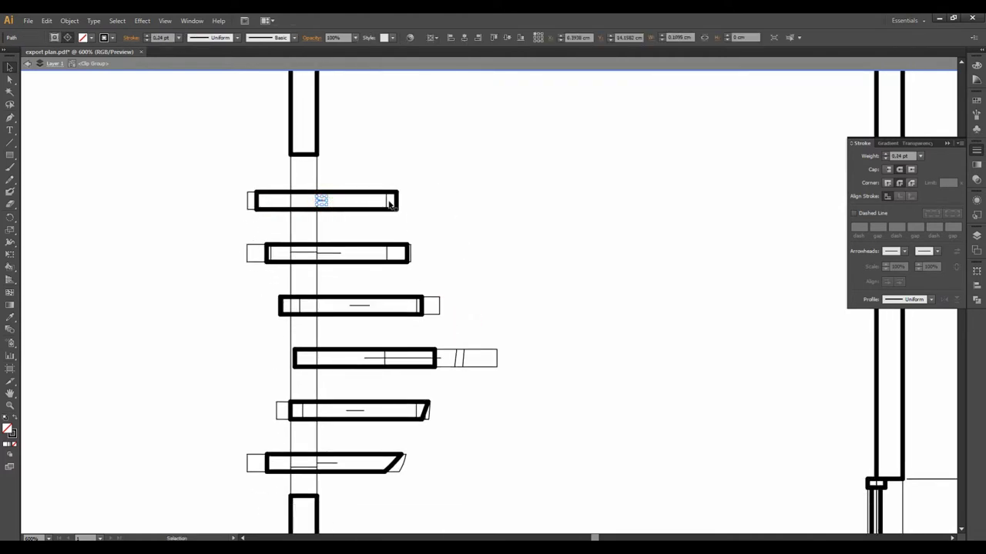
click(392, 202)
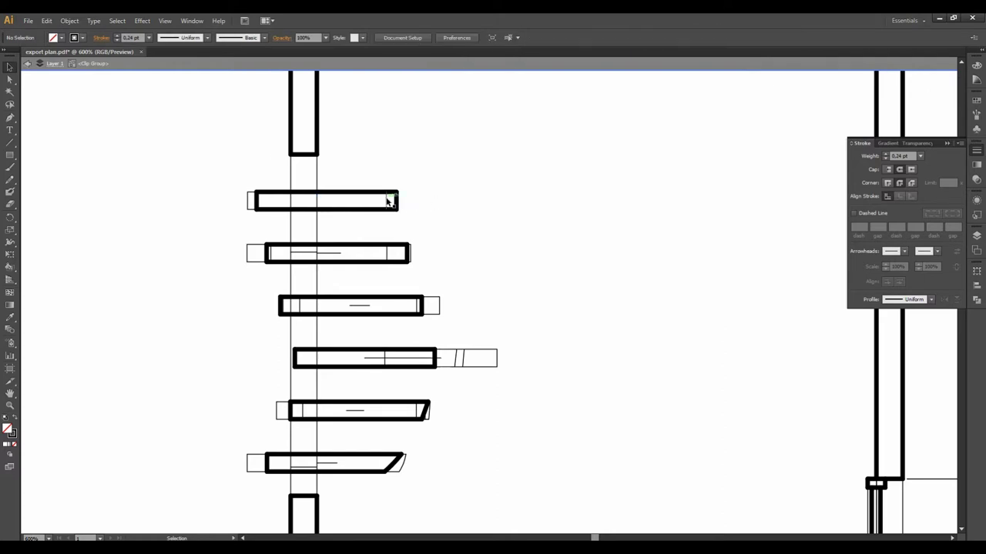
click(389, 201)
click(271, 202)
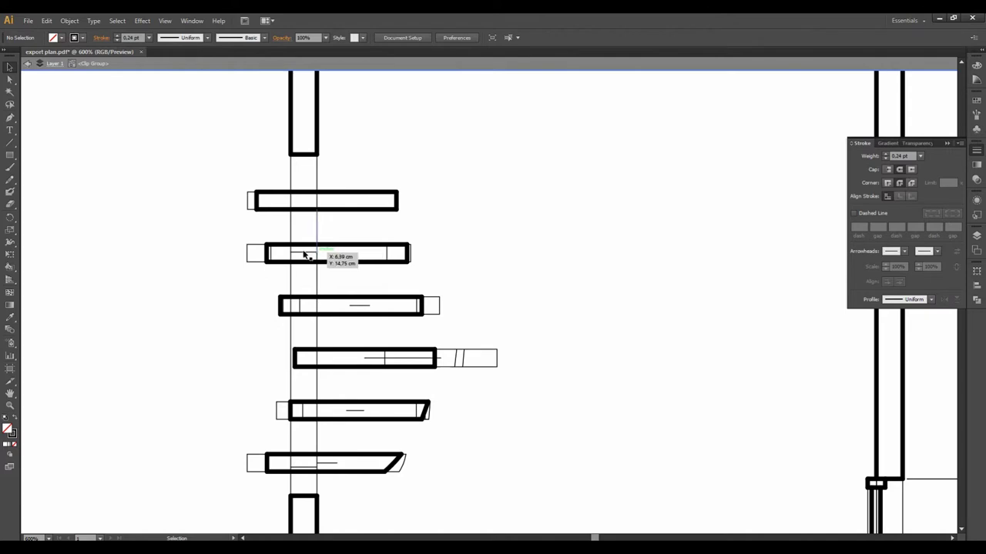
click(312, 255)
click(324, 231)
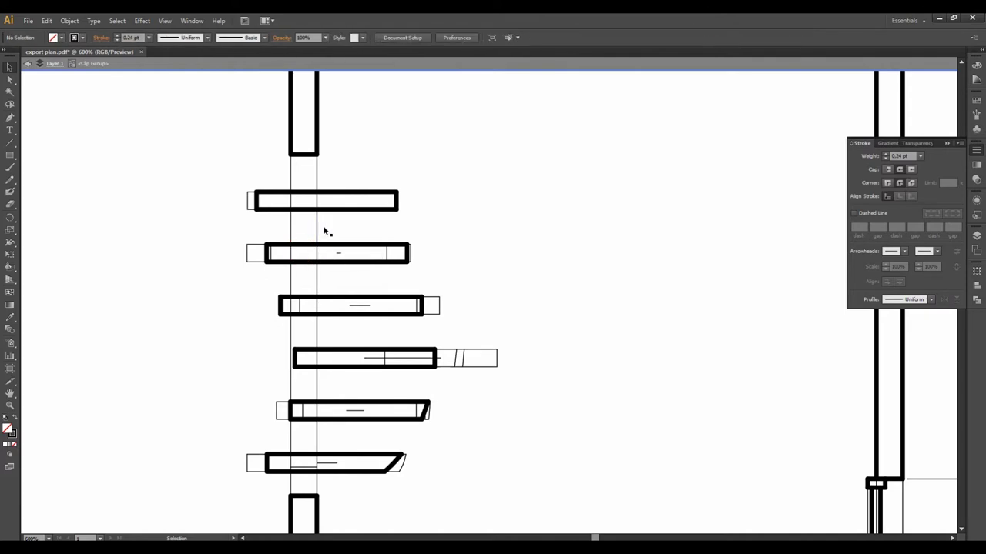
Set the bottom edge of the upper left wall piece to a 1 pt stroke.
click(307, 154)
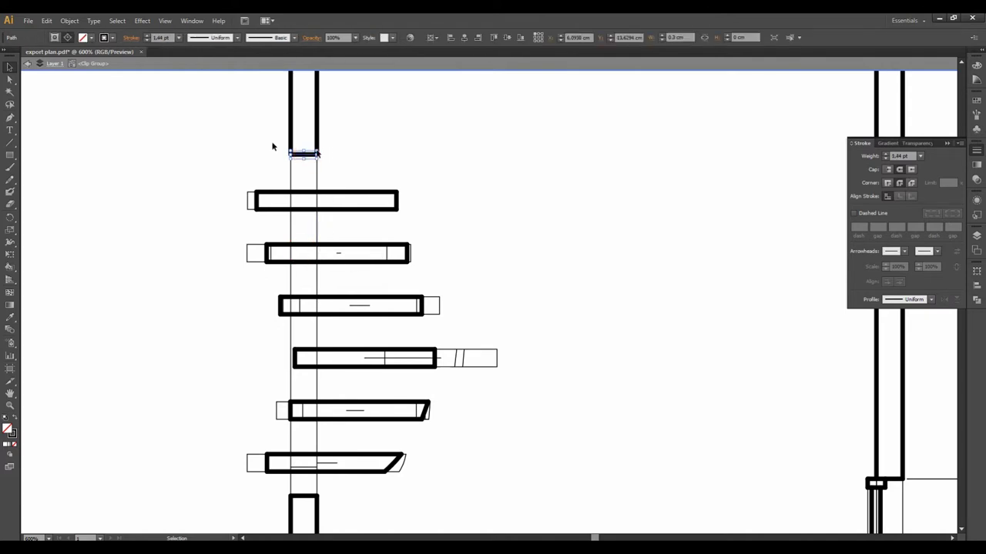
click(179, 36)
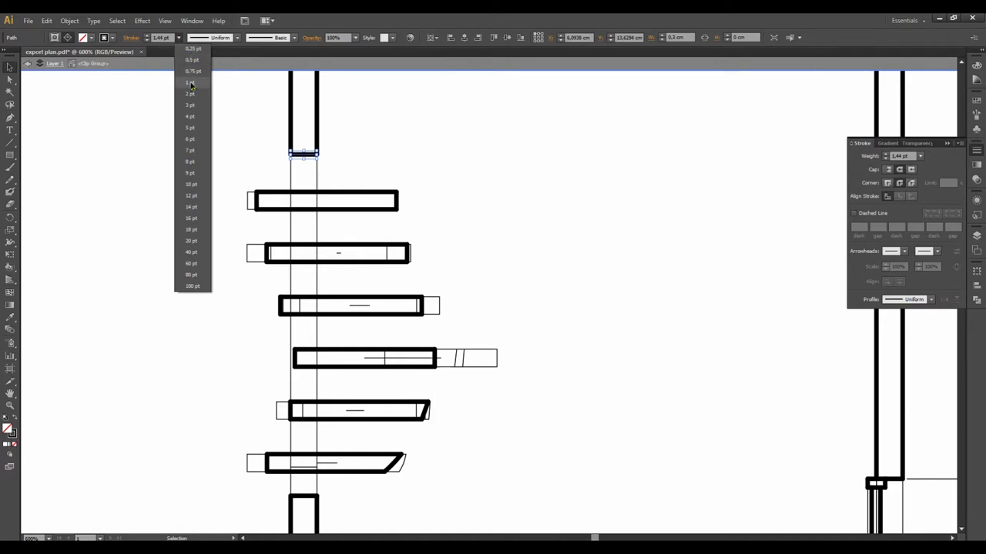
click(191, 83)
click(208, 125)
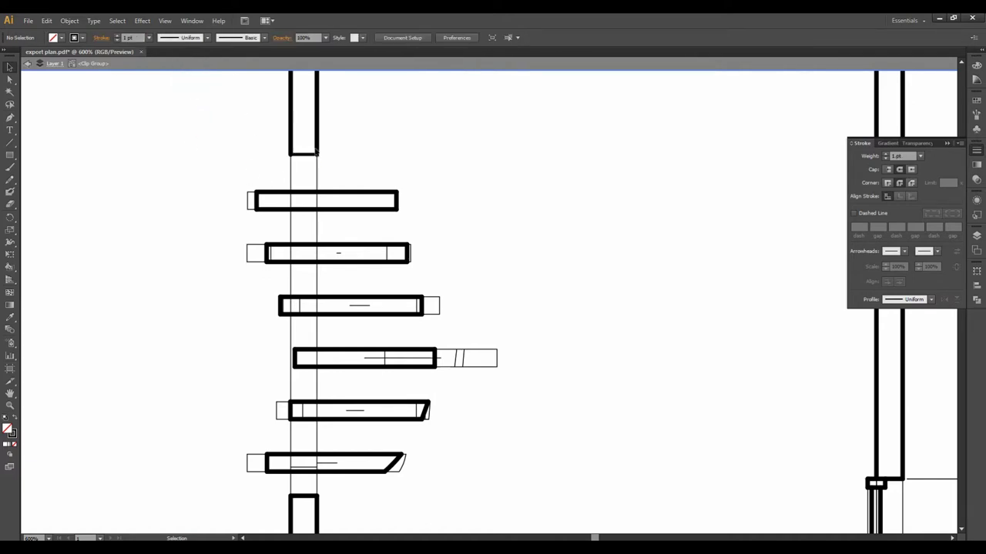
Set both sides of the wall piece to 1 pt, then zoom out to review the plan.
click(318, 147)
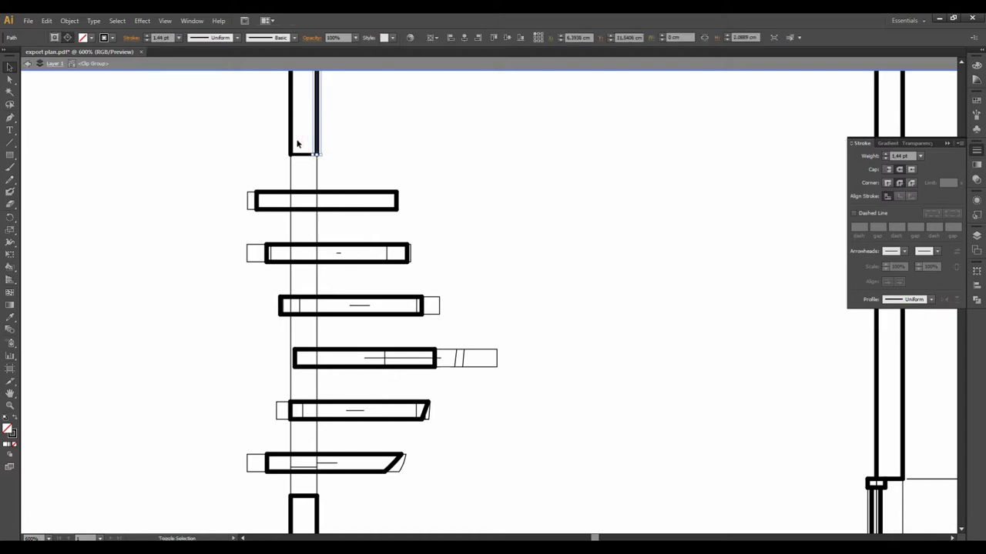
shift+click(292, 147)
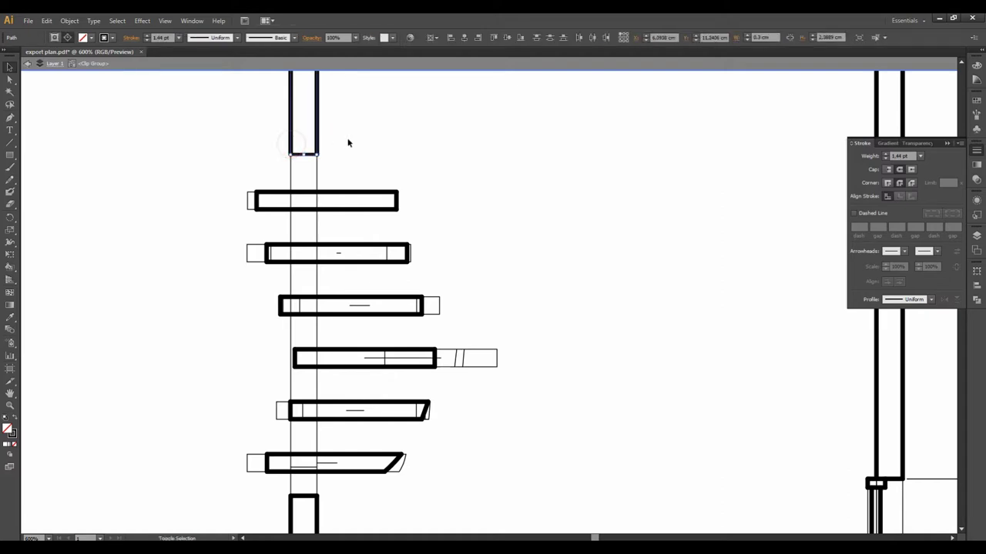
click(179, 38)
click(193, 83)
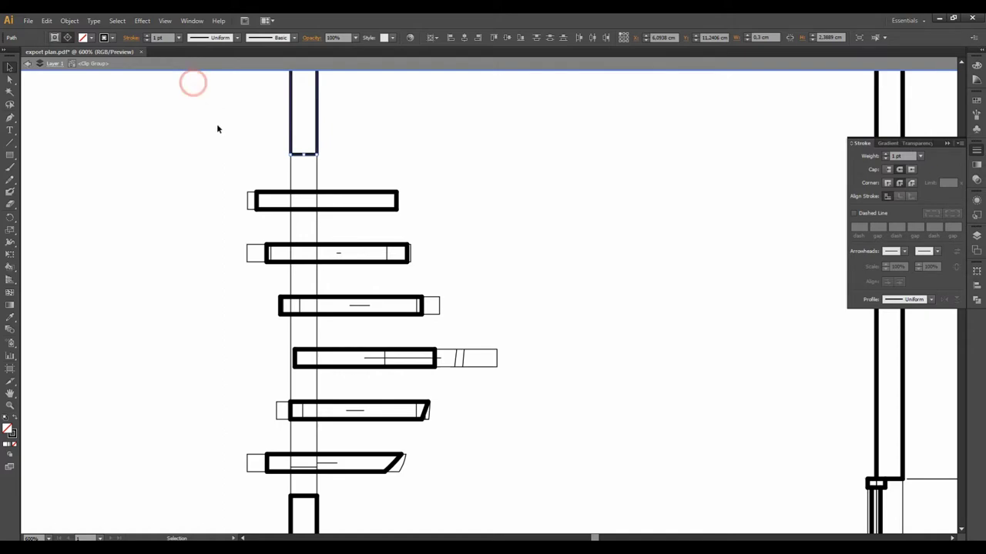
click(218, 127)
click(380, 149)
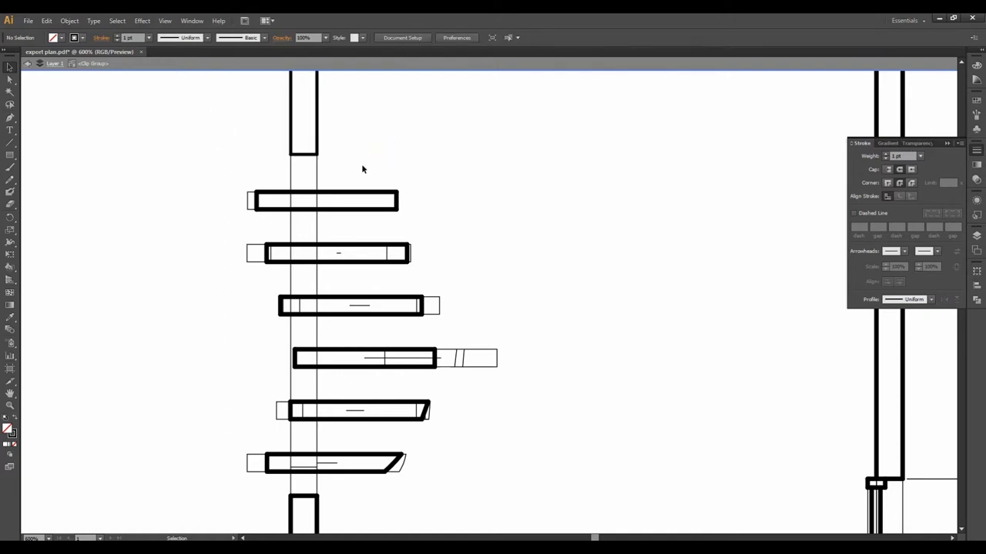
key(ctrl+minus)
key(ctrl+minus)
key(ctrl+plus)
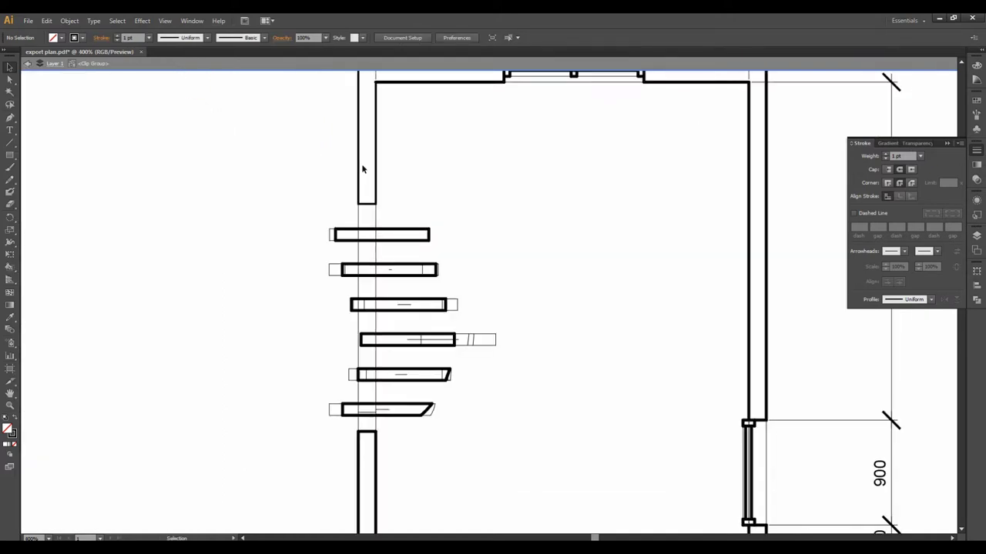
drag(445, 215, 385, 177)
drag(432, 259, 385, 202)
key(ctrl+minus)
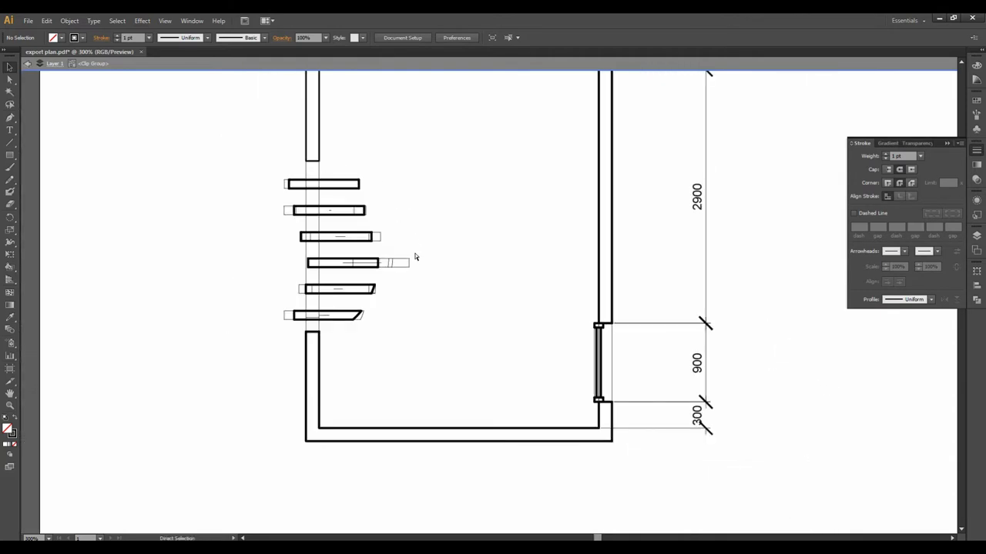
drag(451, 179, 430, 226)
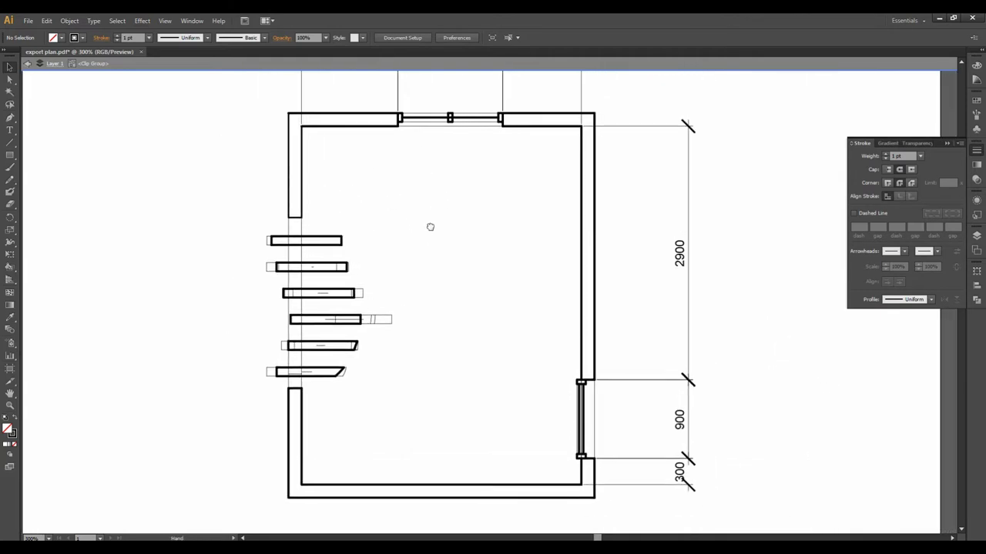
Marquee-select the entire plan and apply Object > Live Paint > Make.
click(257, 98)
drag(291, 131, 616, 507)
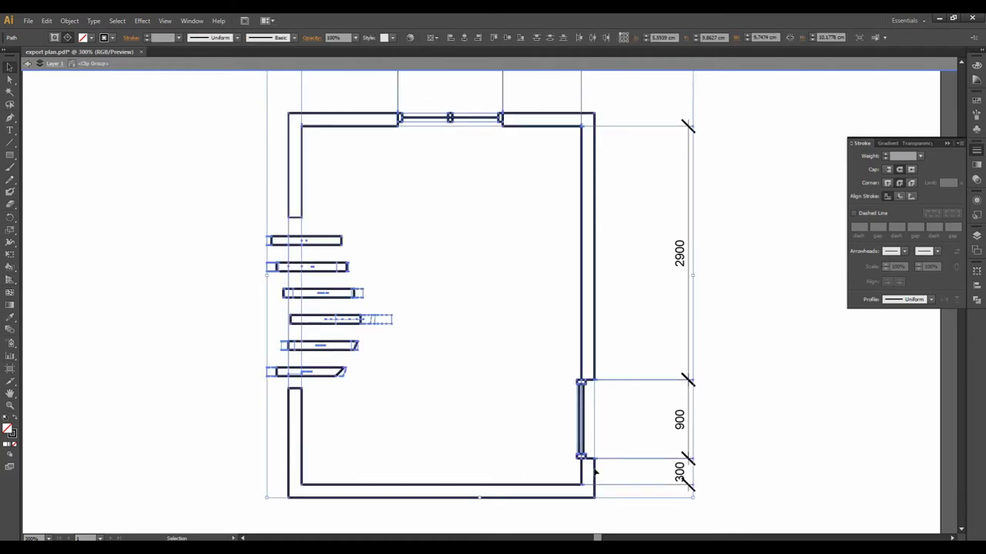
click(68, 22)
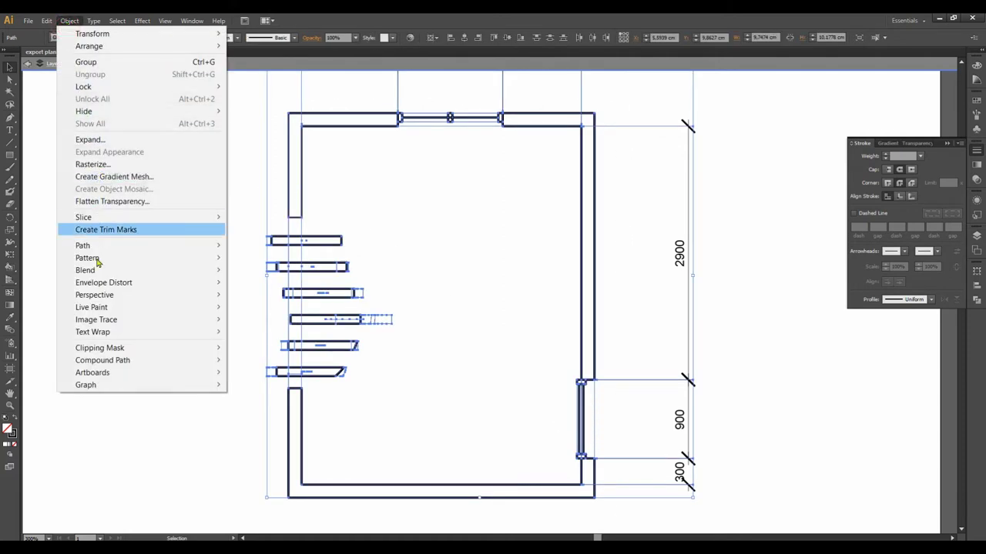
mouse_move(185, 307)
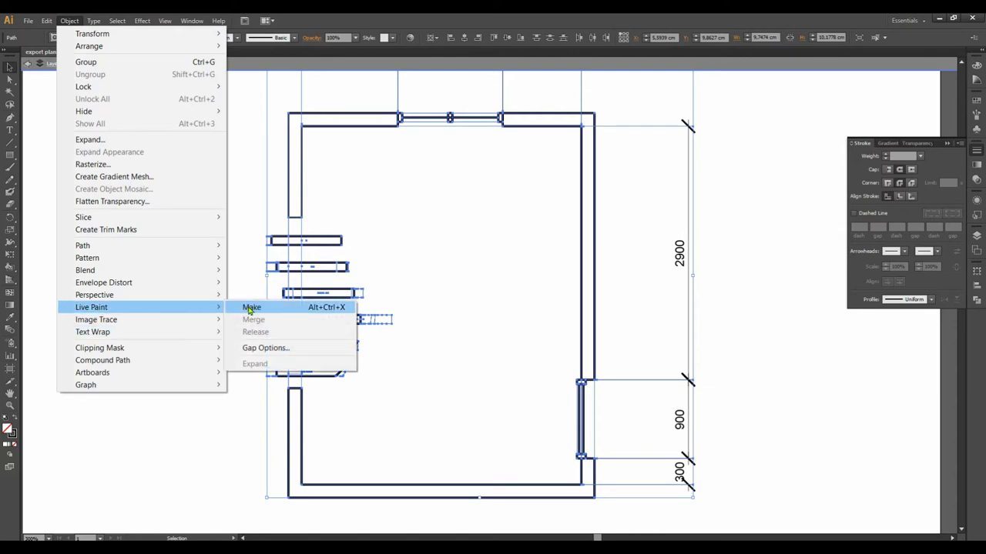
click(251, 308)
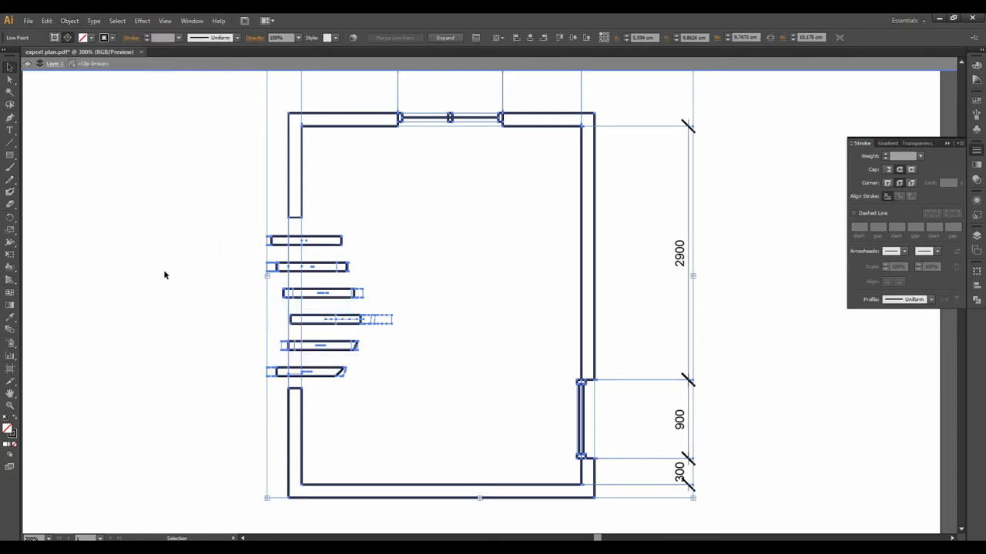
Choose the Live Paint Bucket and set a grey from the Metal swatch library as fill.
click(10, 268)
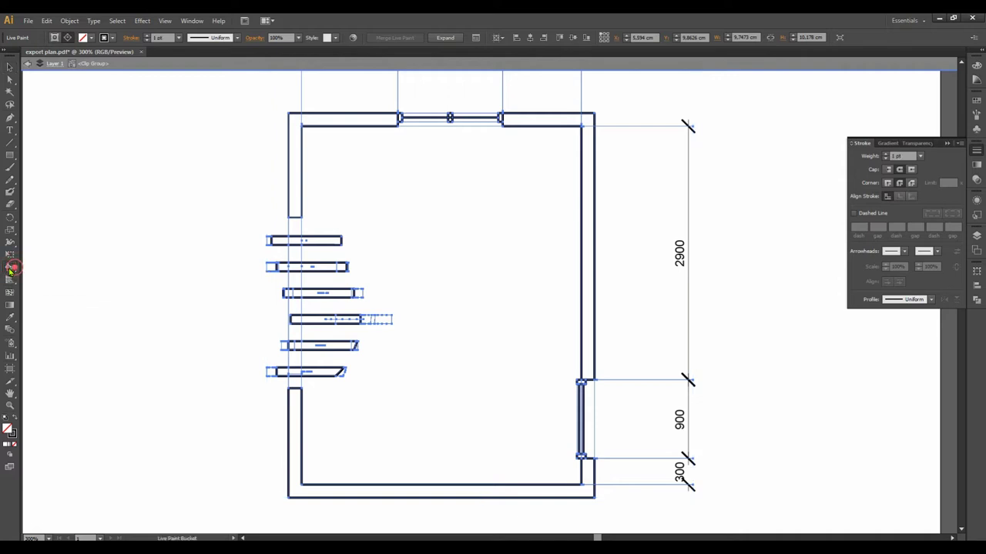
mouse_move(10, 268)
mouse_down()
mouse_move(54, 292)
mouse_move(54, 267)
mouse_move(49, 279)
mouse_move(31, 268)
mouse_move(34, 282)
mouse_up()
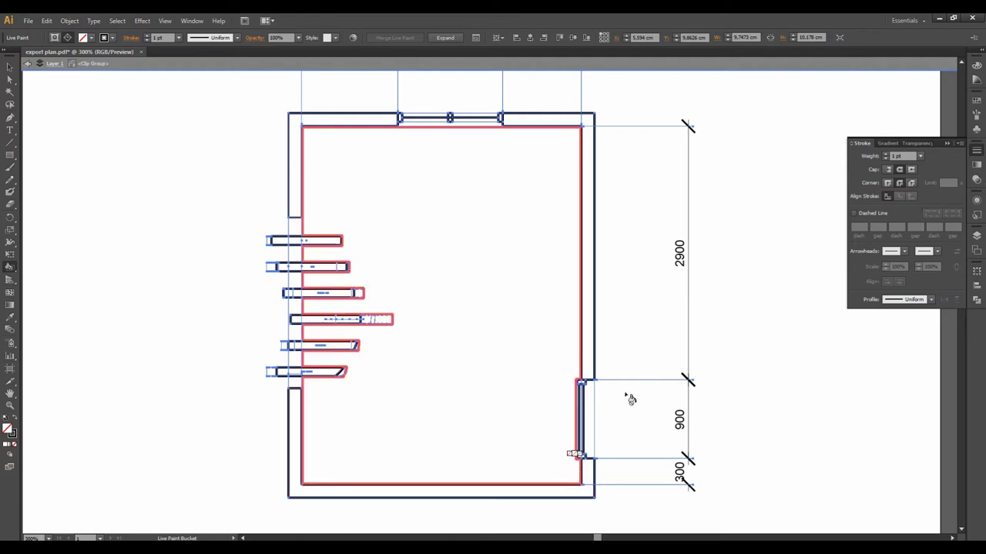
click(976, 104)
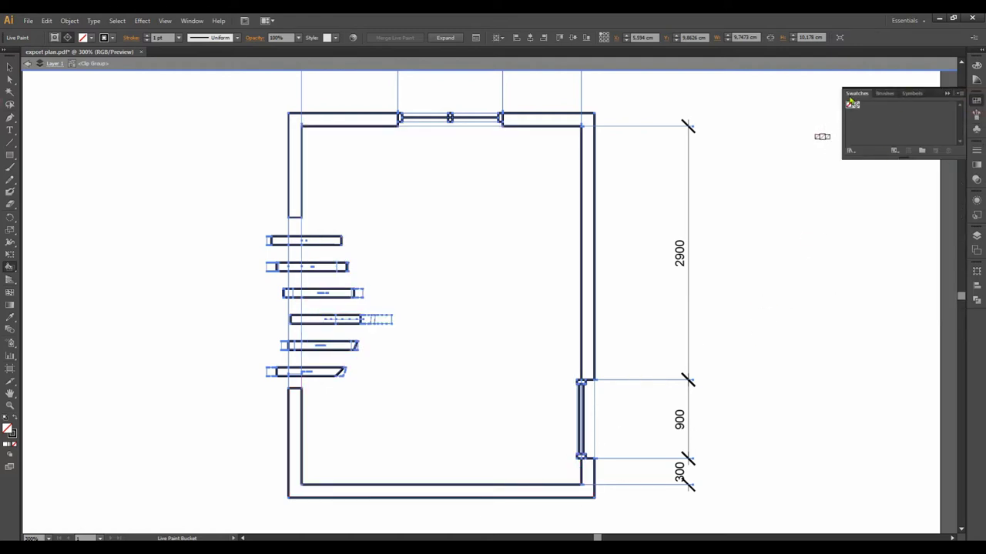
click(851, 151)
mouse_move(882, 184)
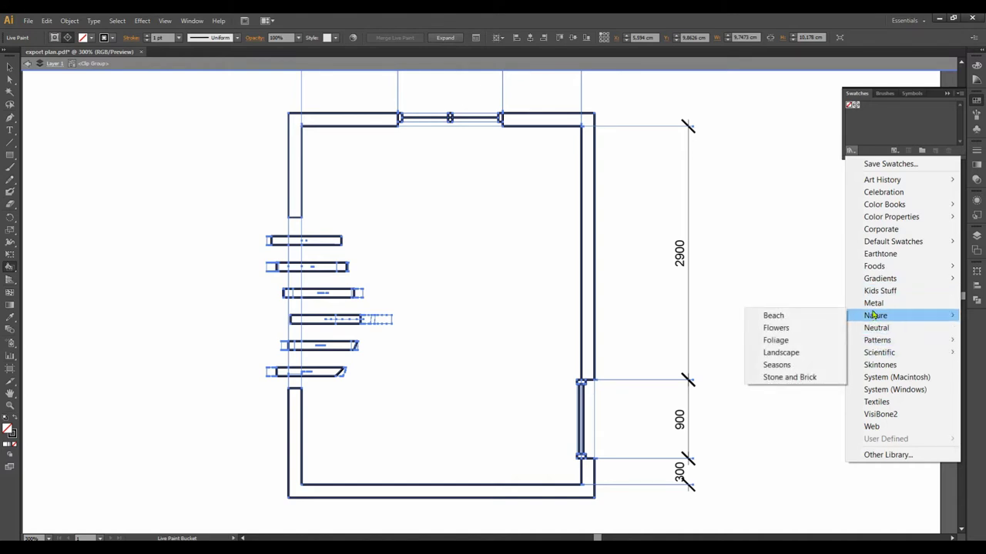
click(874, 304)
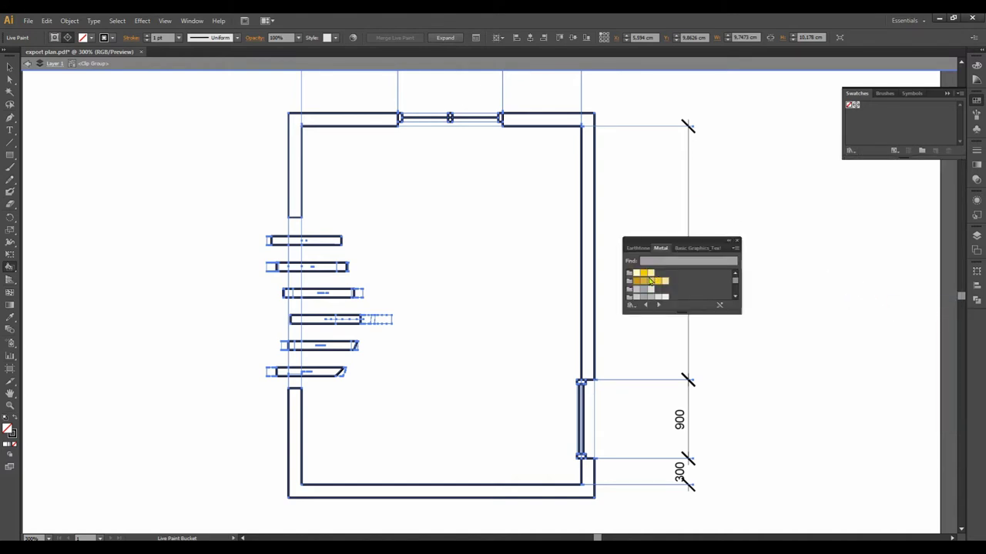
click(642, 292)
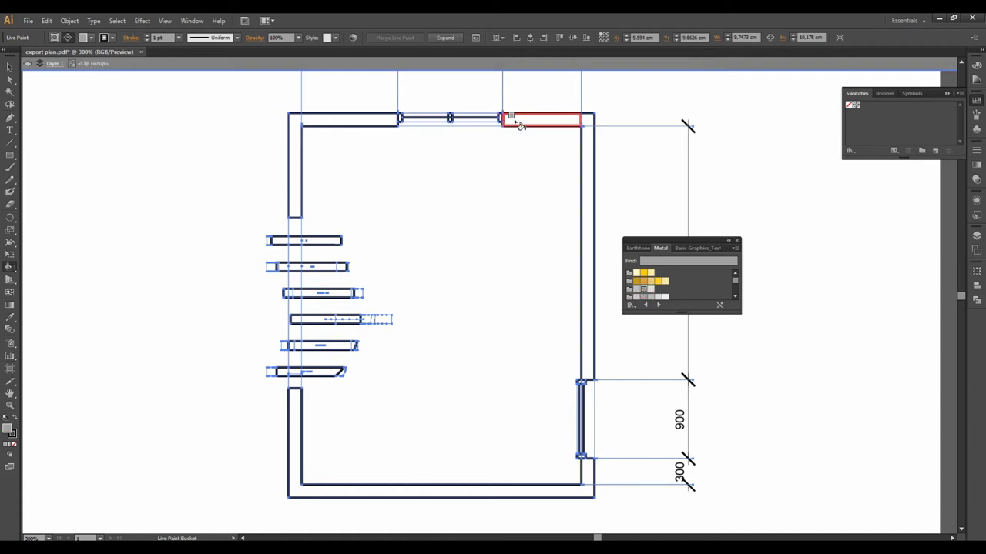
Paint the top-right, right, top-left and upper-left wall segments grey with the Live Paint Bucket.
click(576, 119)
click(589, 137)
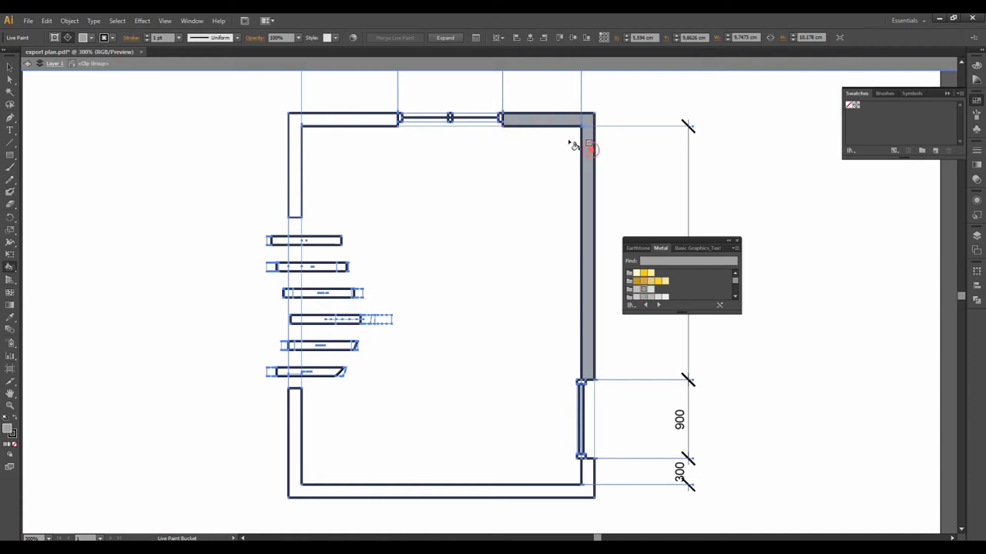
click(389, 123)
click(294, 124)
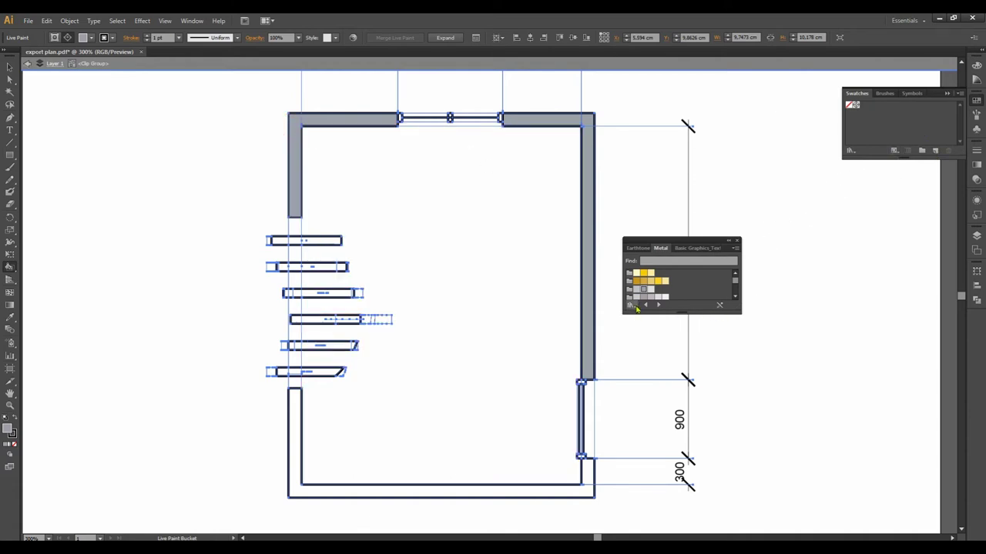
Open the Basic Graphics_Lines pattern library from Patterns > Basic Graphics.
click(634, 306)
mouse_move(703, 190)
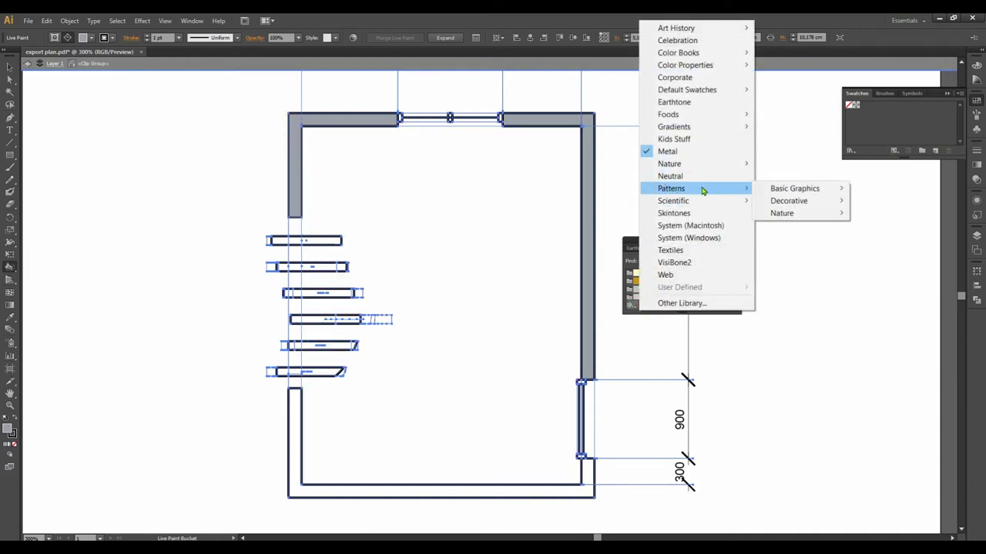
mouse_move(786, 190)
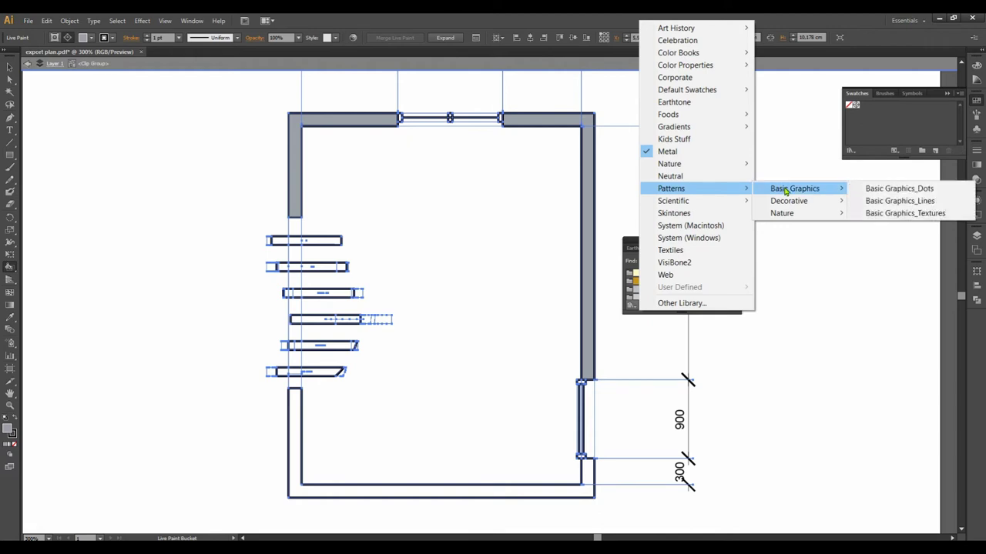
click(882, 201)
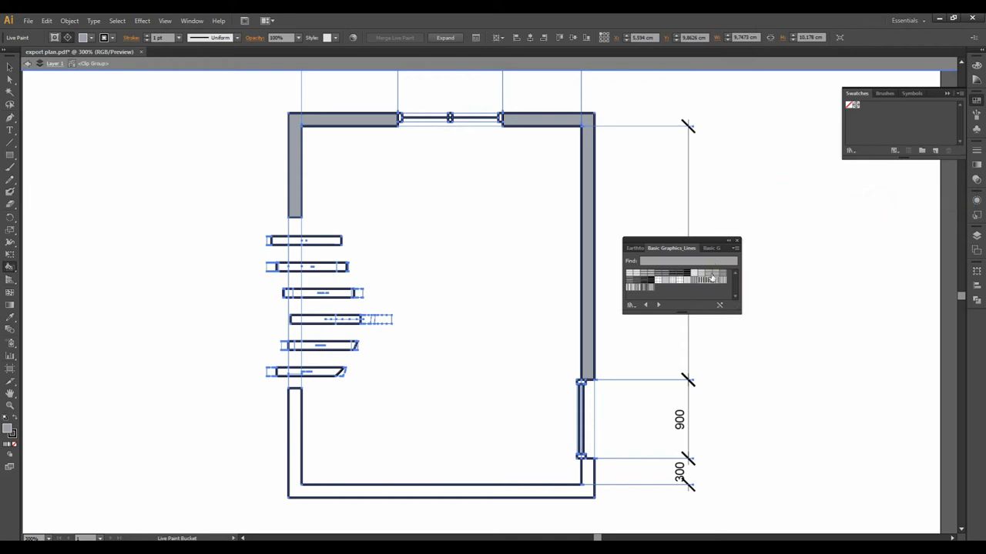
Make a hatch texture from the Basic Graphics_Textures library the current fill.
click(658, 305)
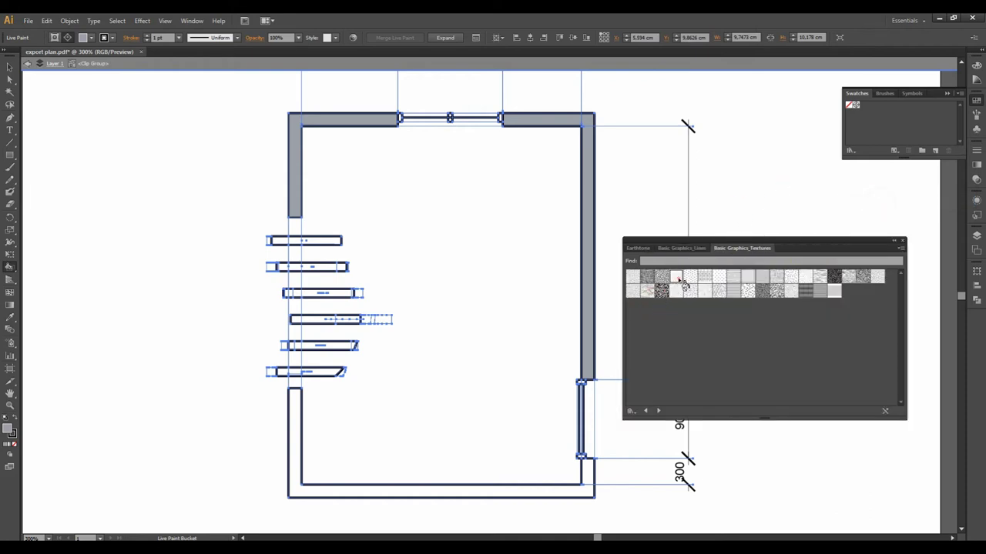
click(678, 278)
click(632, 277)
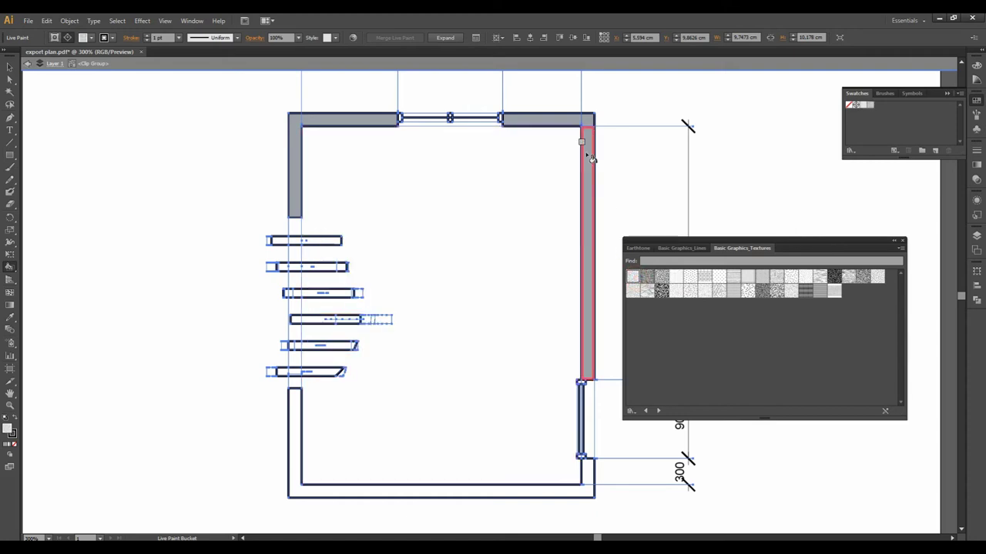
Paint the right, top-right, top-left, upper-left and lower-left walls with the hatch texture.
click(587, 151)
click(576, 123)
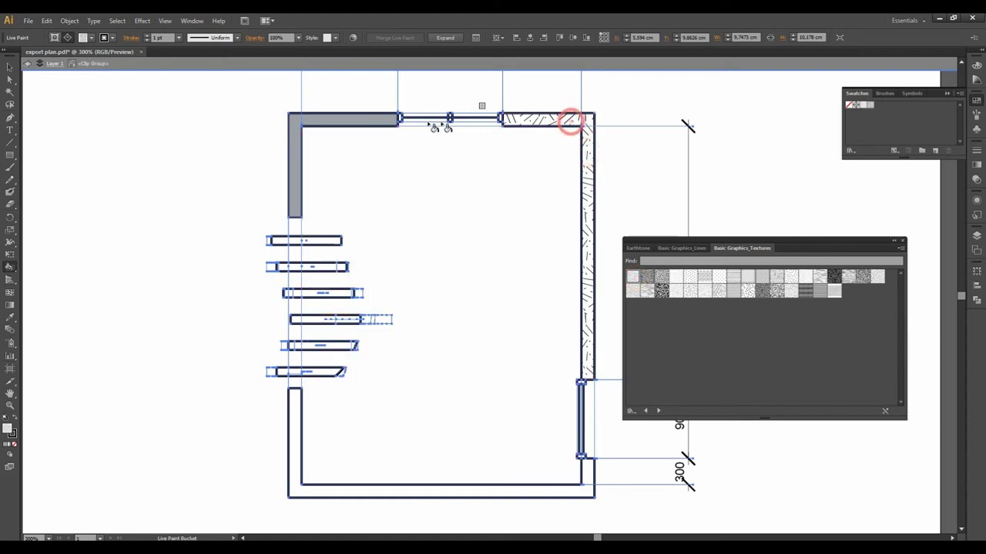
click(373, 122)
click(297, 131)
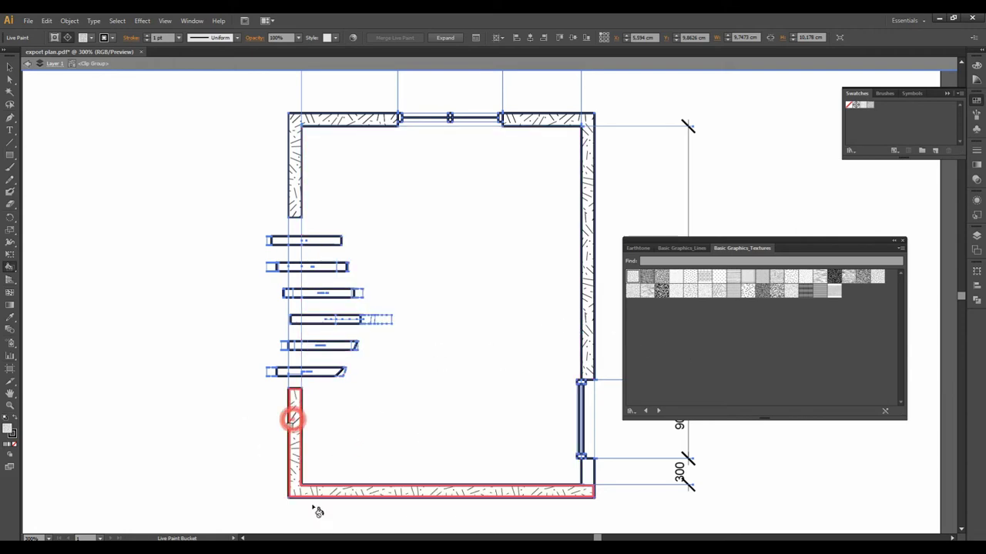
click(299, 425)
click(411, 259)
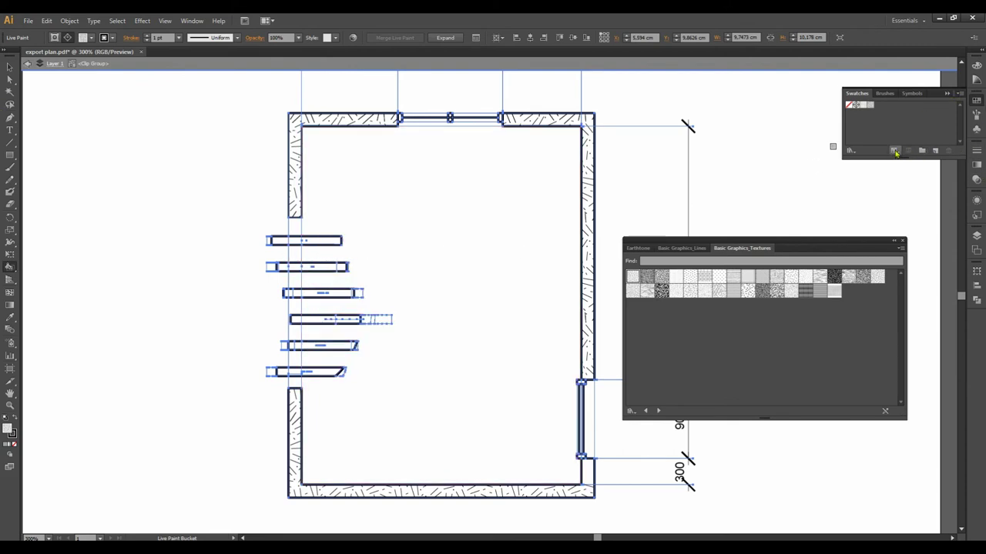
Step back to the Landscape swatch library and pick a dark reddish-brown fill.
click(630, 411)
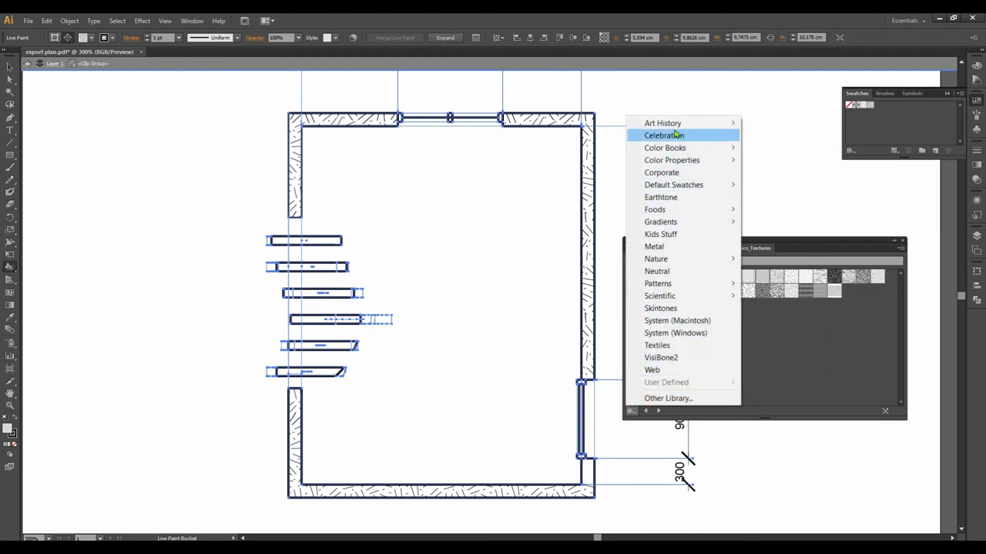
click(762, 350)
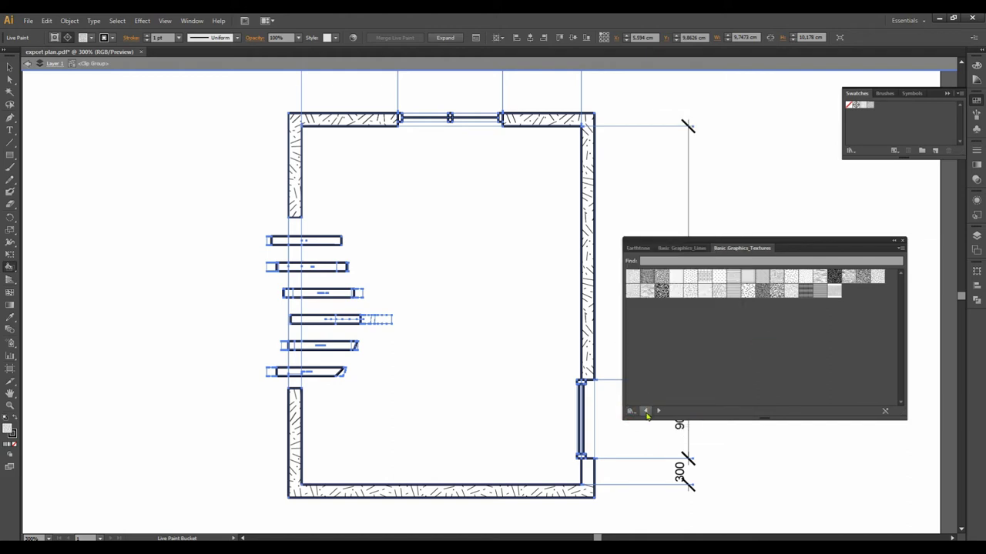
click(646, 410)
click(647, 411)
click(647, 411)
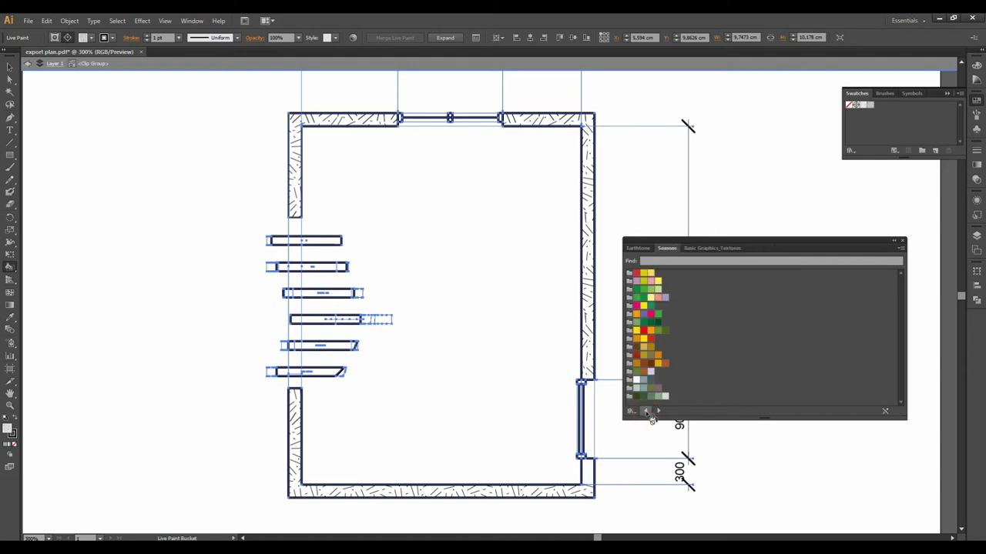
click(647, 410)
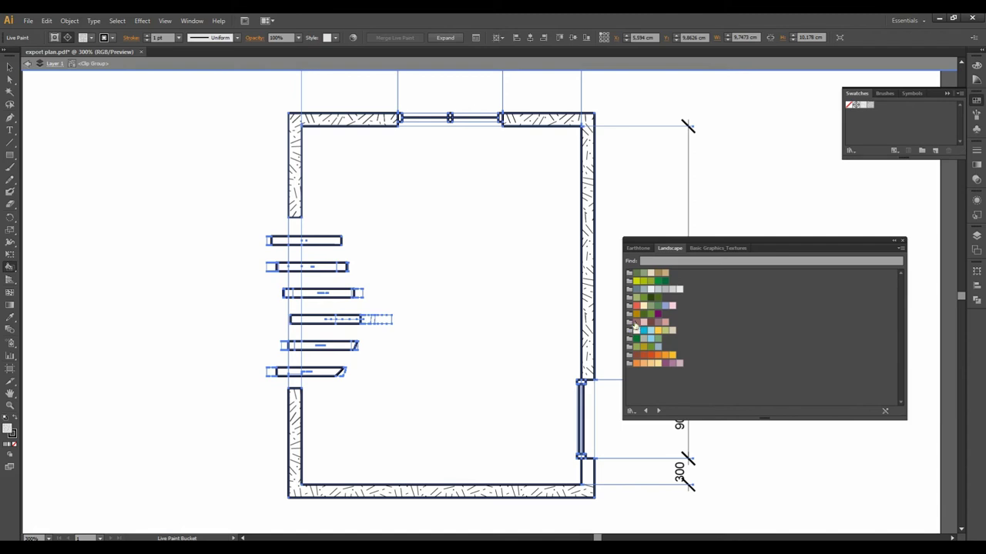
click(649, 325)
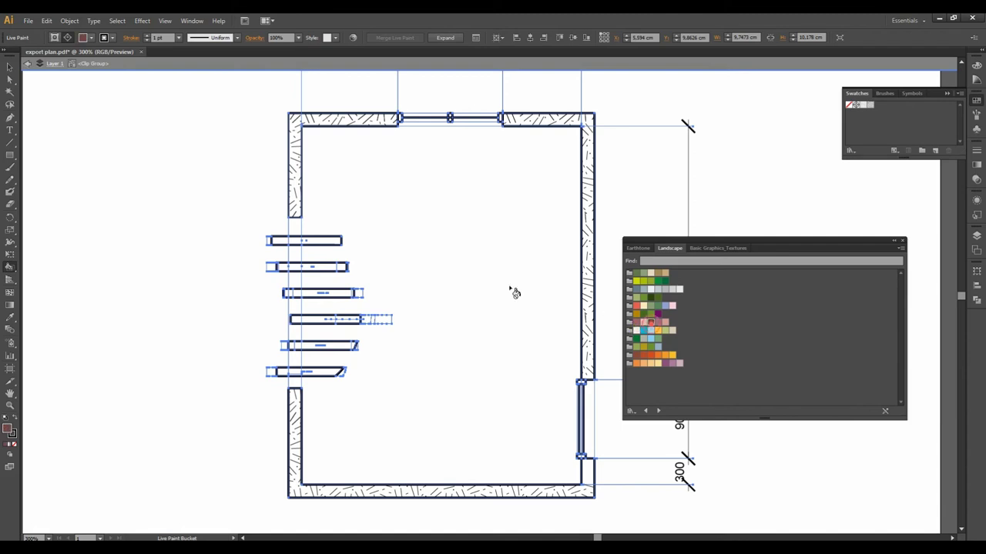
Fill all six stair treads brown, then return to the Selection tool.
click(304, 242)
click(285, 266)
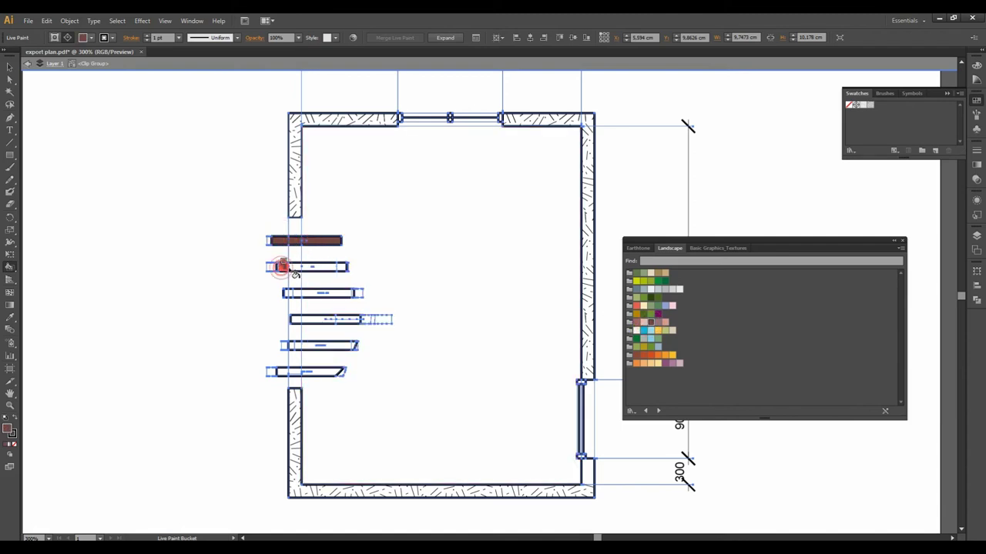
click(342, 295)
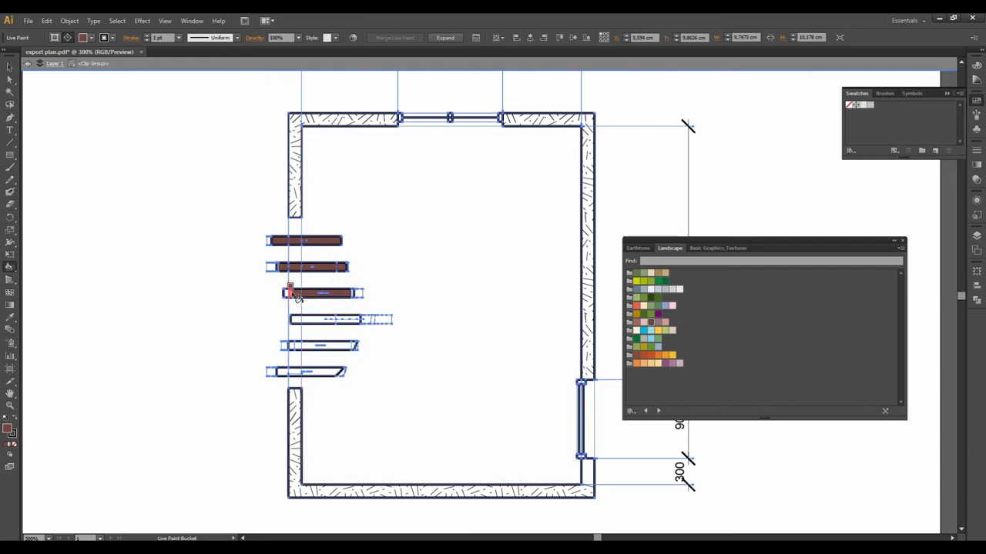
click(299, 318)
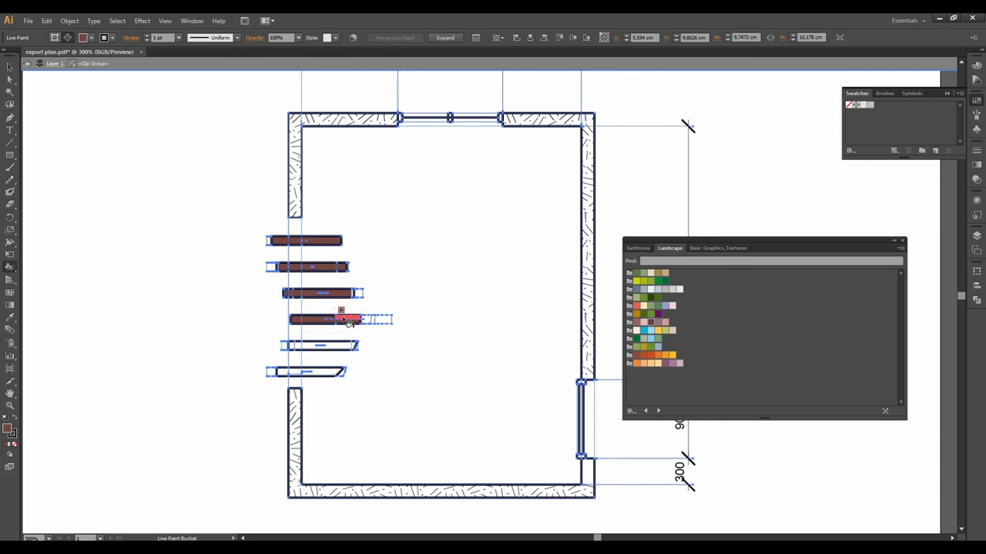
click(333, 351)
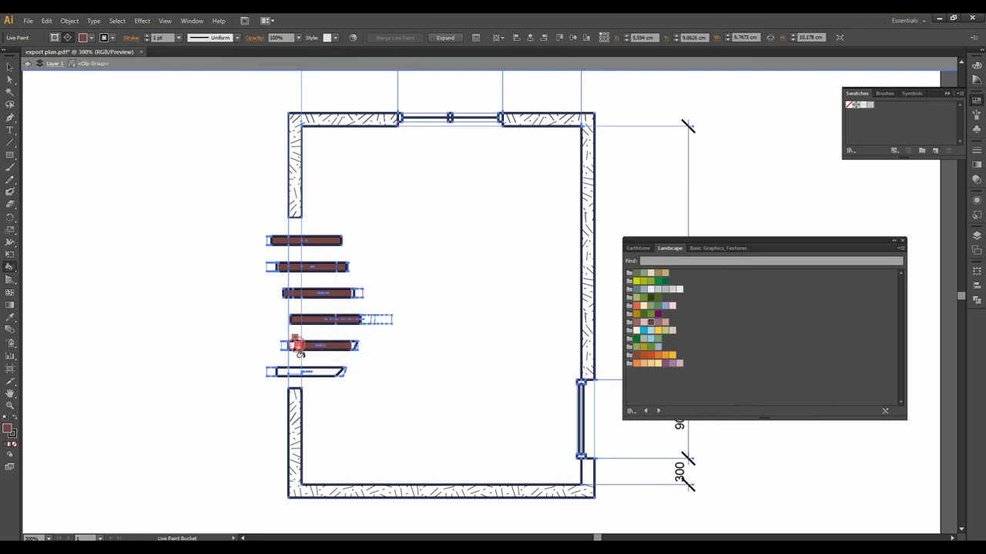
click(297, 372)
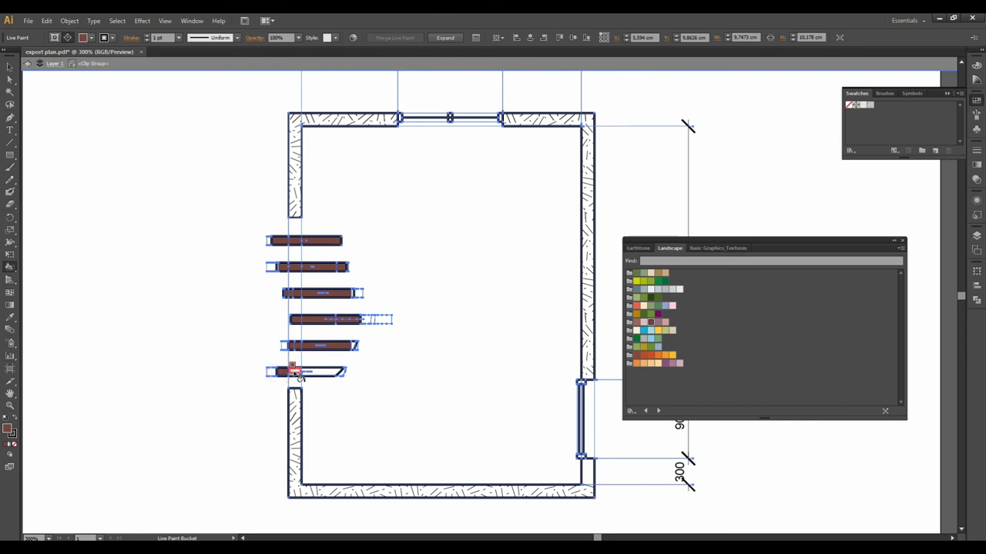
click(338, 372)
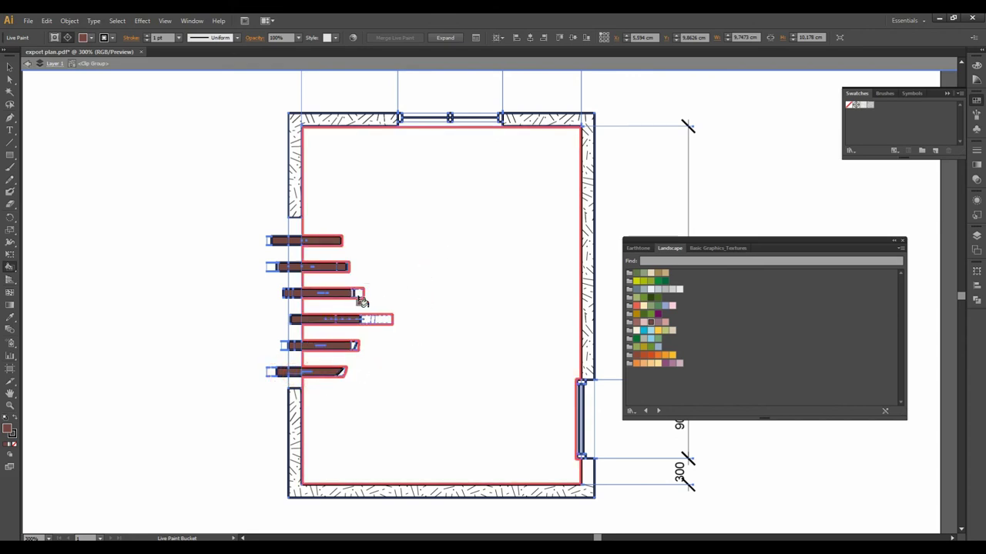
click(9, 67)
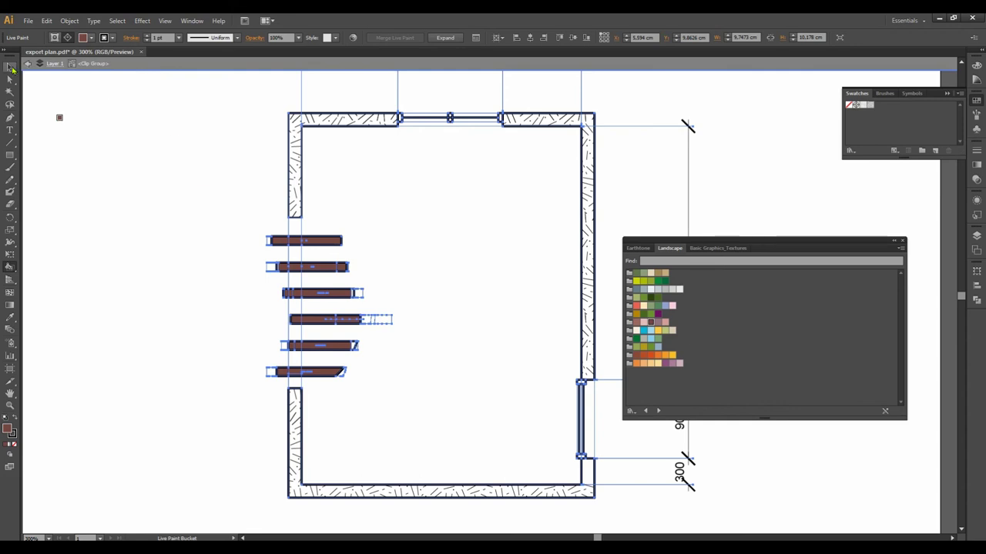
Deselect everything, review the whole plan, and save it as export plan.pdf.
click(147, 221)
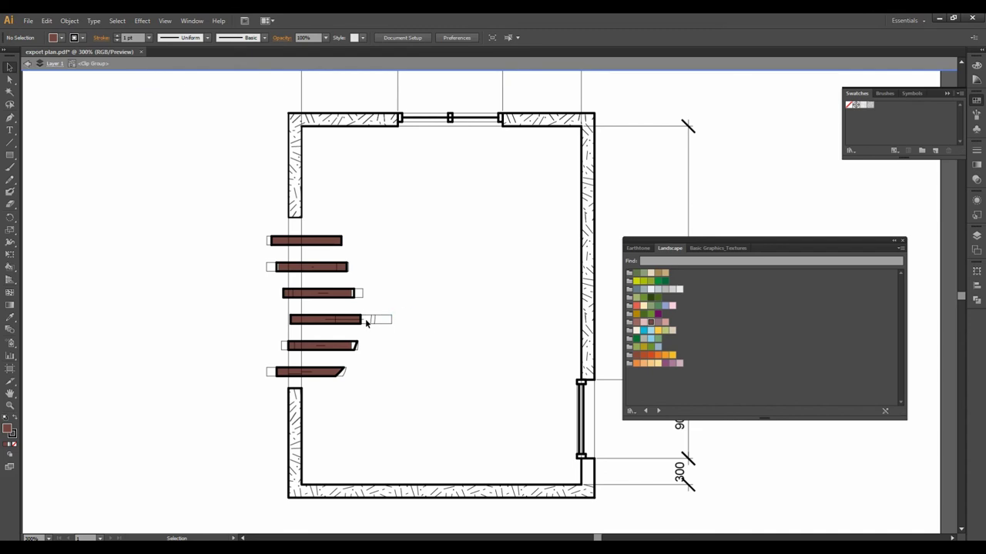
key(ctrl+minus)
key(ctrl+minus)
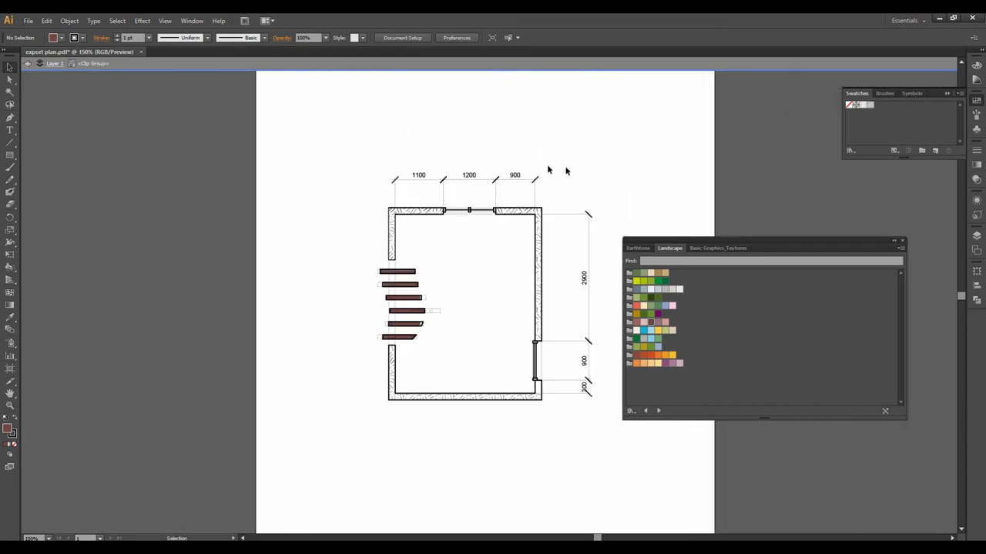
mouse_move(585, 152)
mouse_down()
mouse_move(495, 165)
mouse_move(500, 177)
mouse_up()
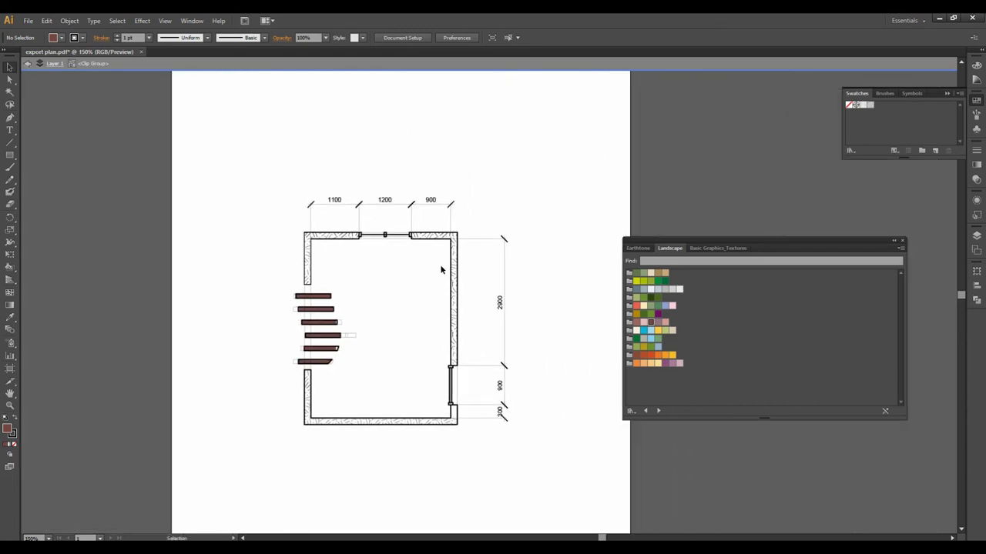
key(ctrl+plus)
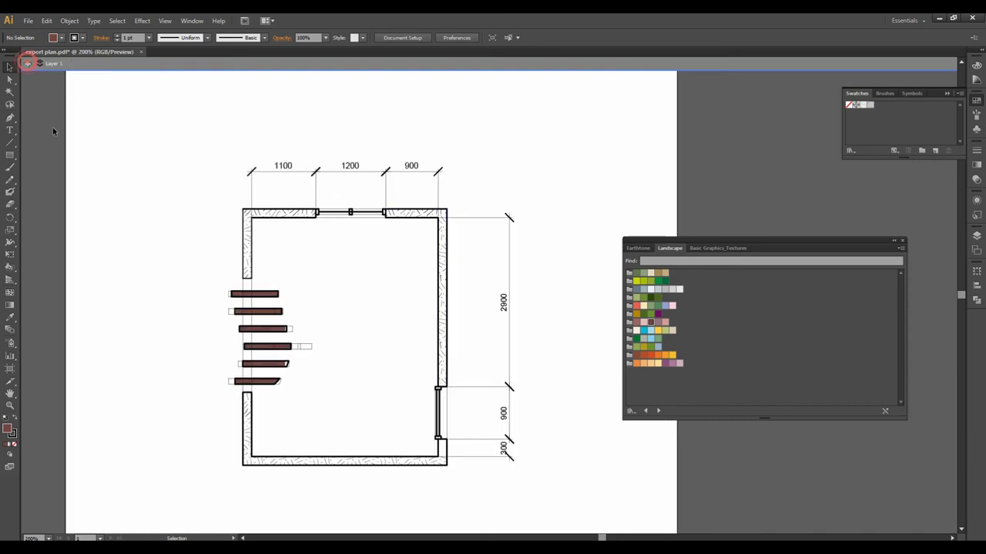
click(29, 20)
click(60, 114)
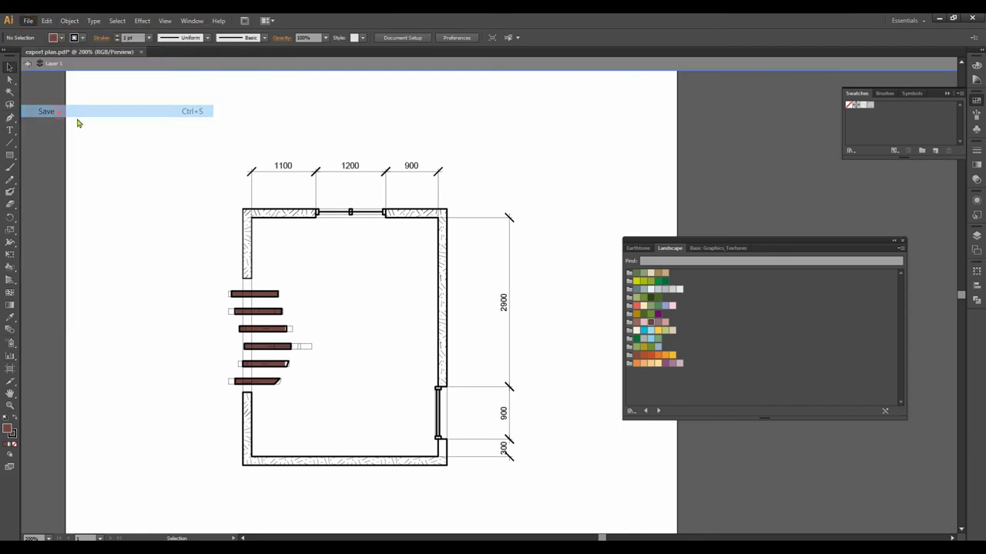